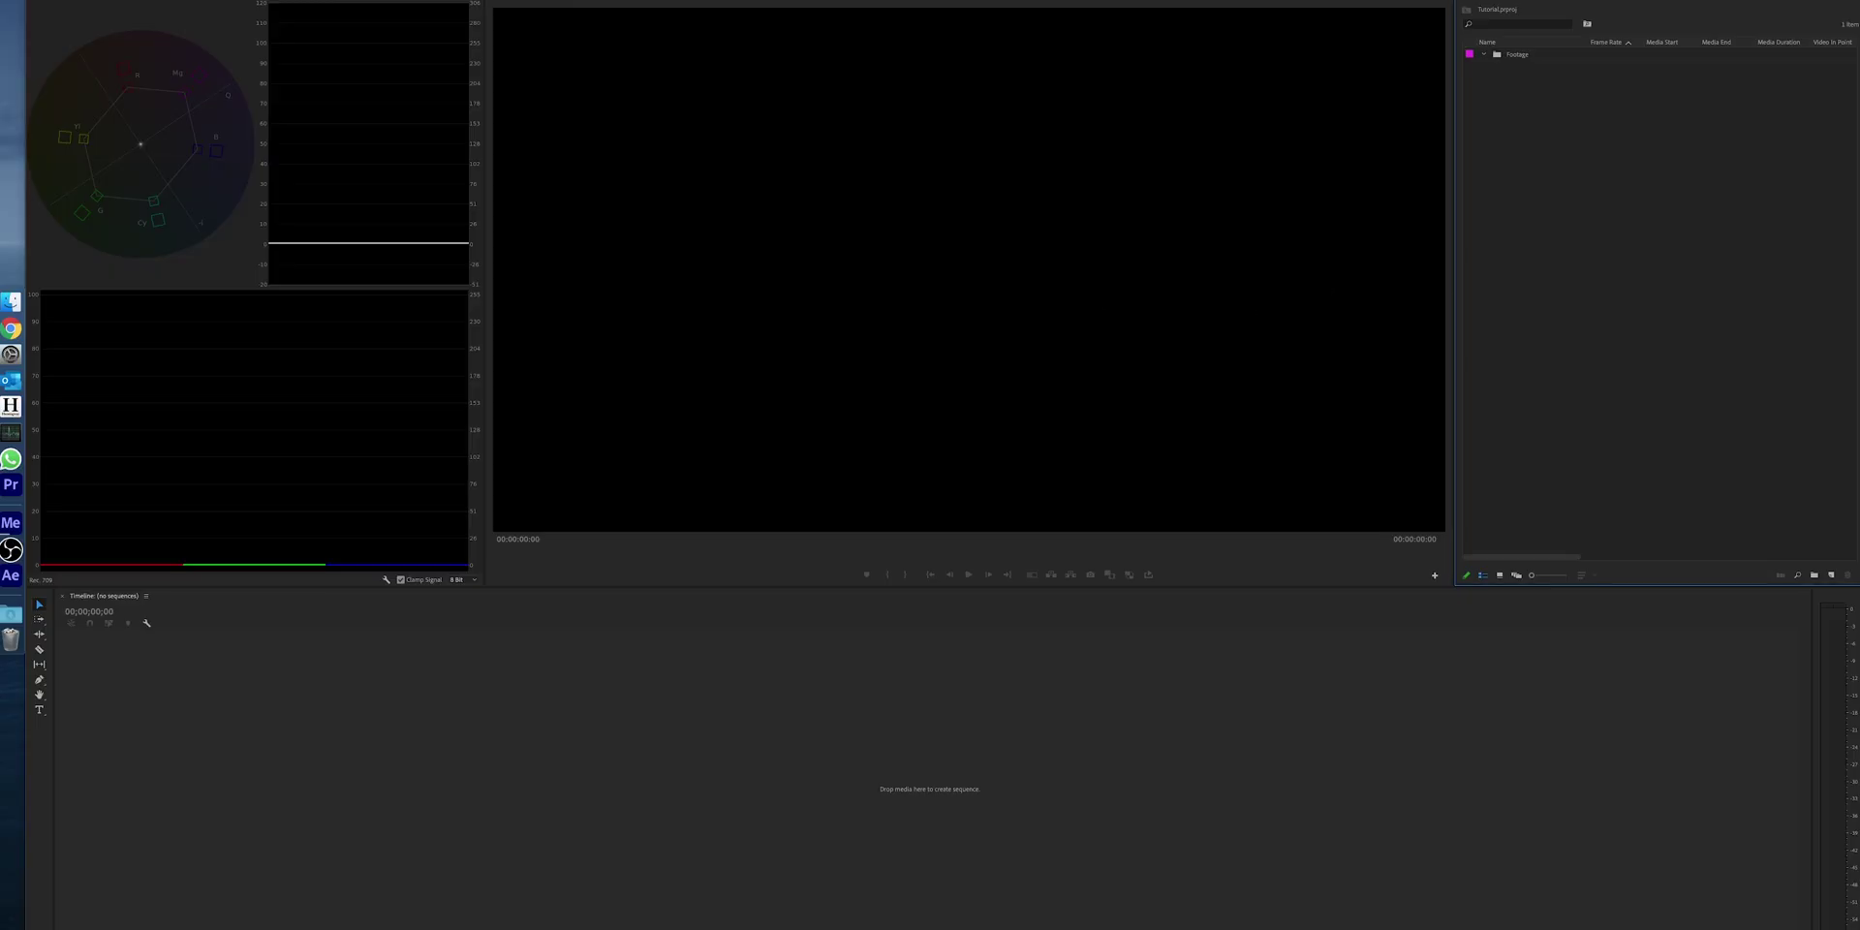
Step: Import C0003.MP4 into the project and build a new sequence from that clip
double_click(1509, 114)
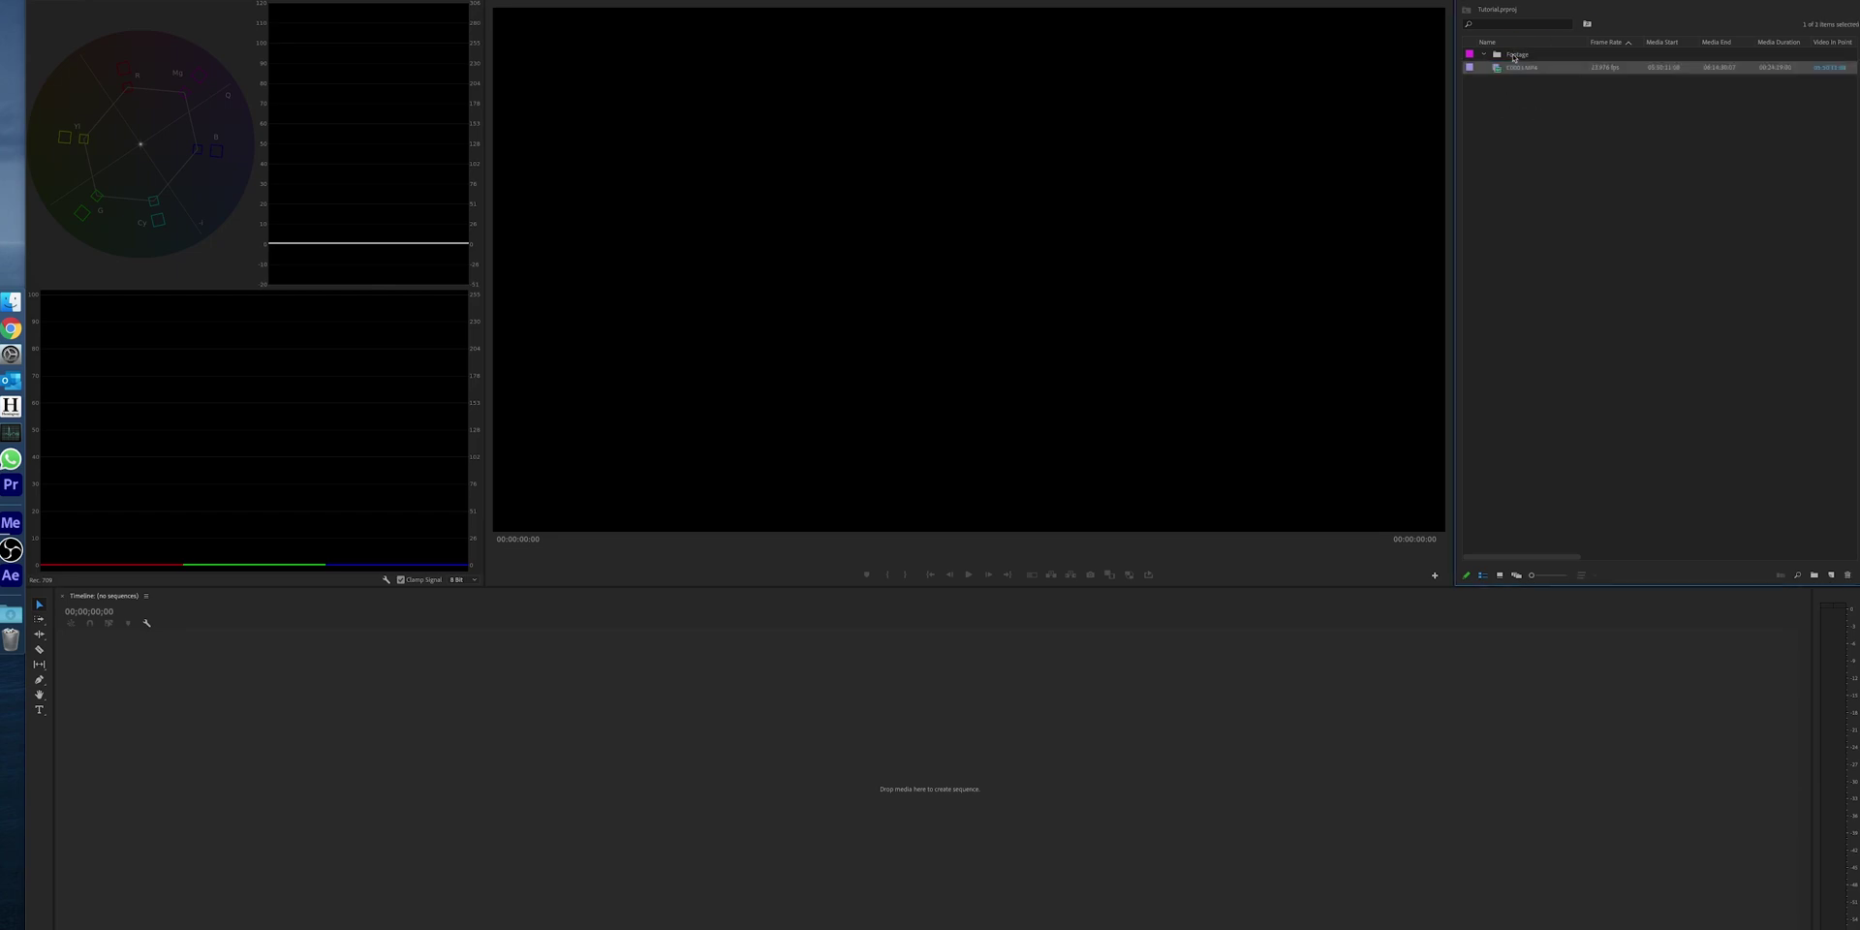
right_click(1530, 70)
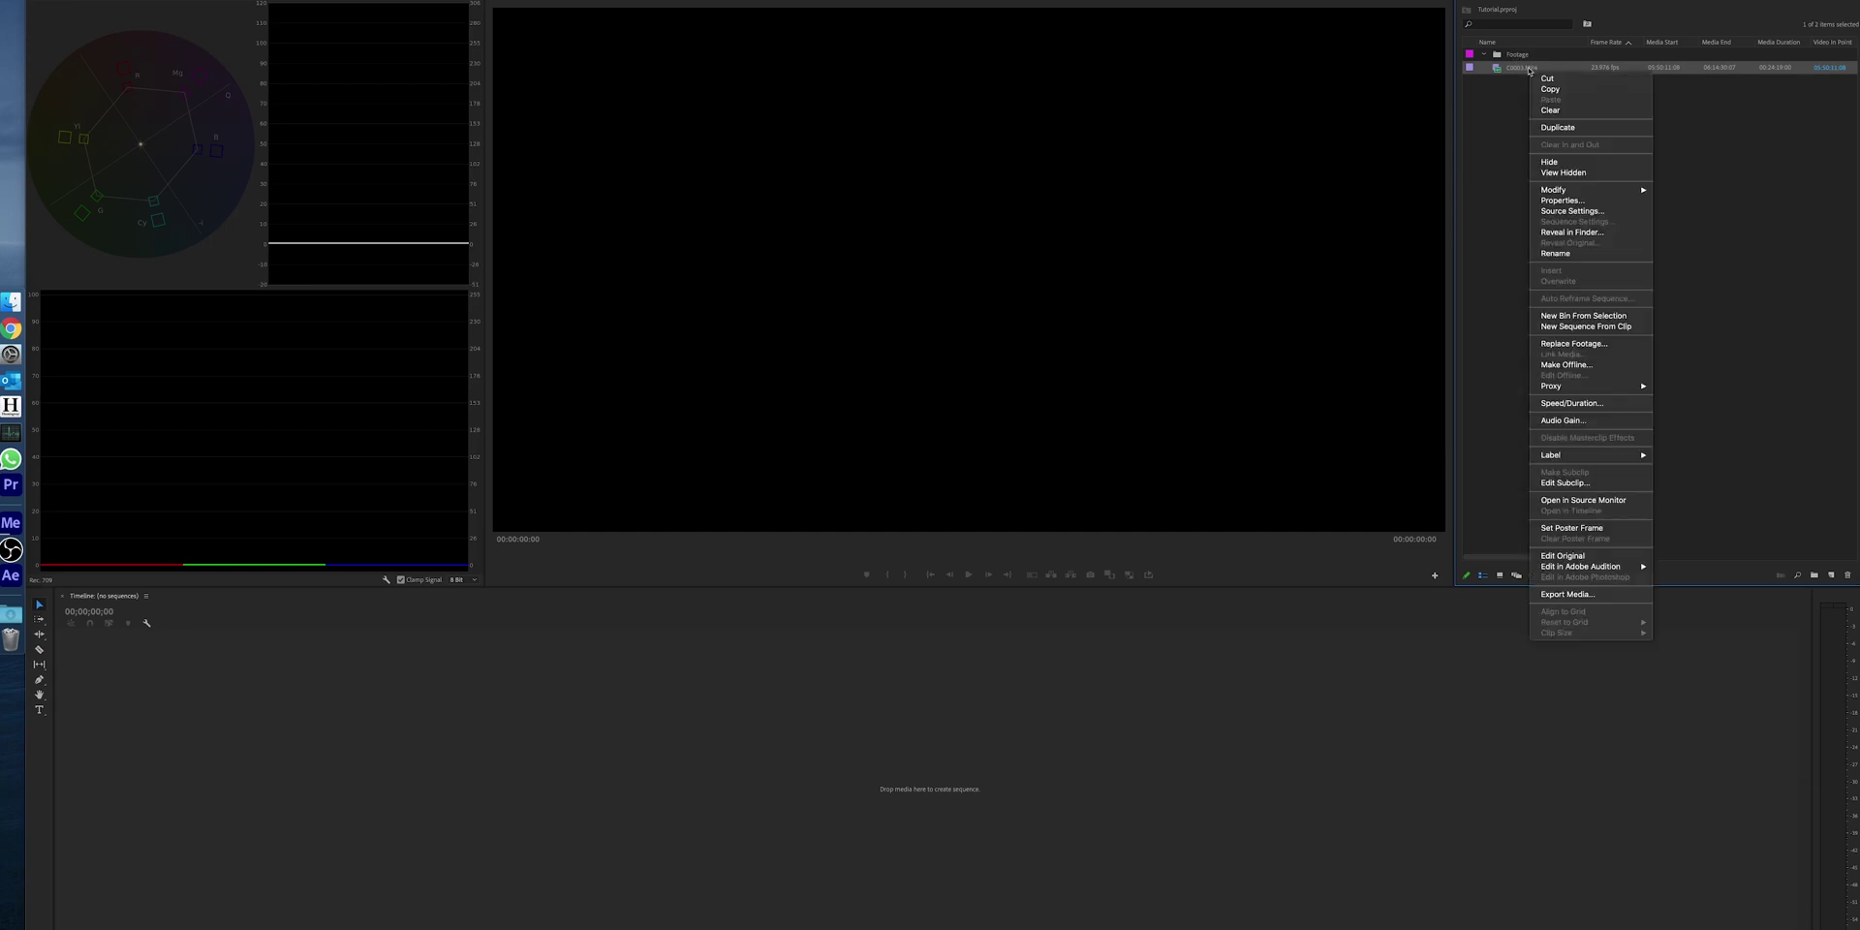
click(1558, 328)
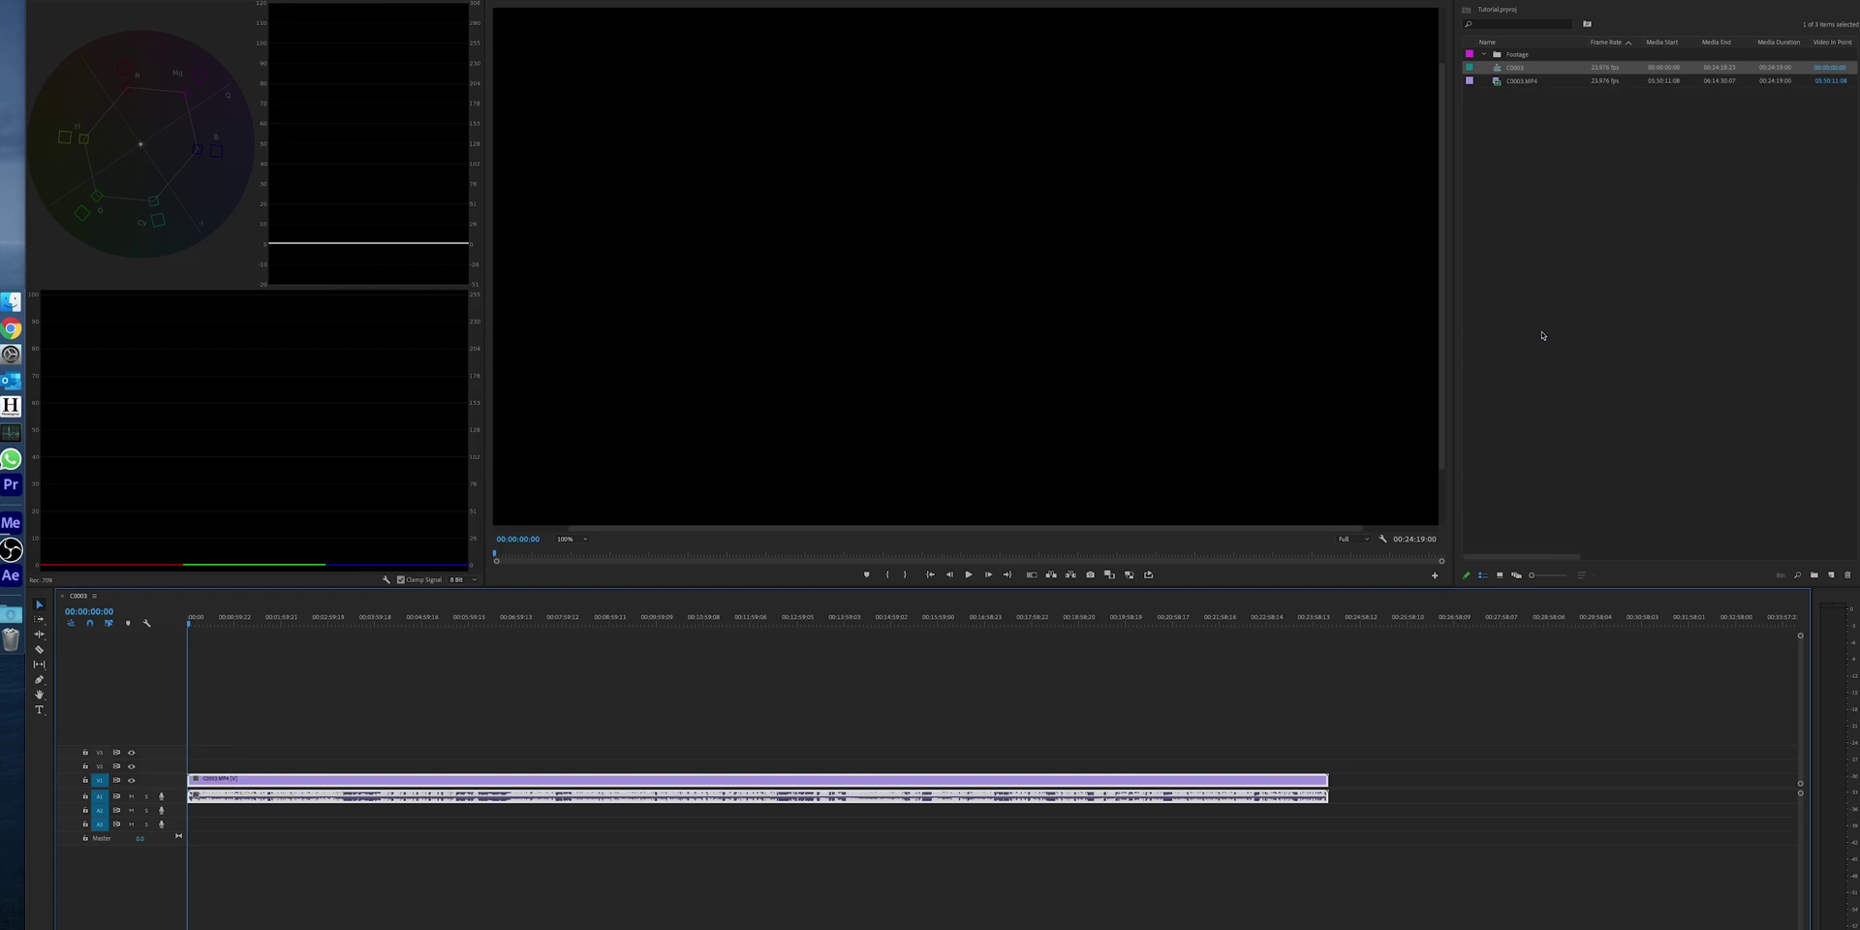
click(377, 620)
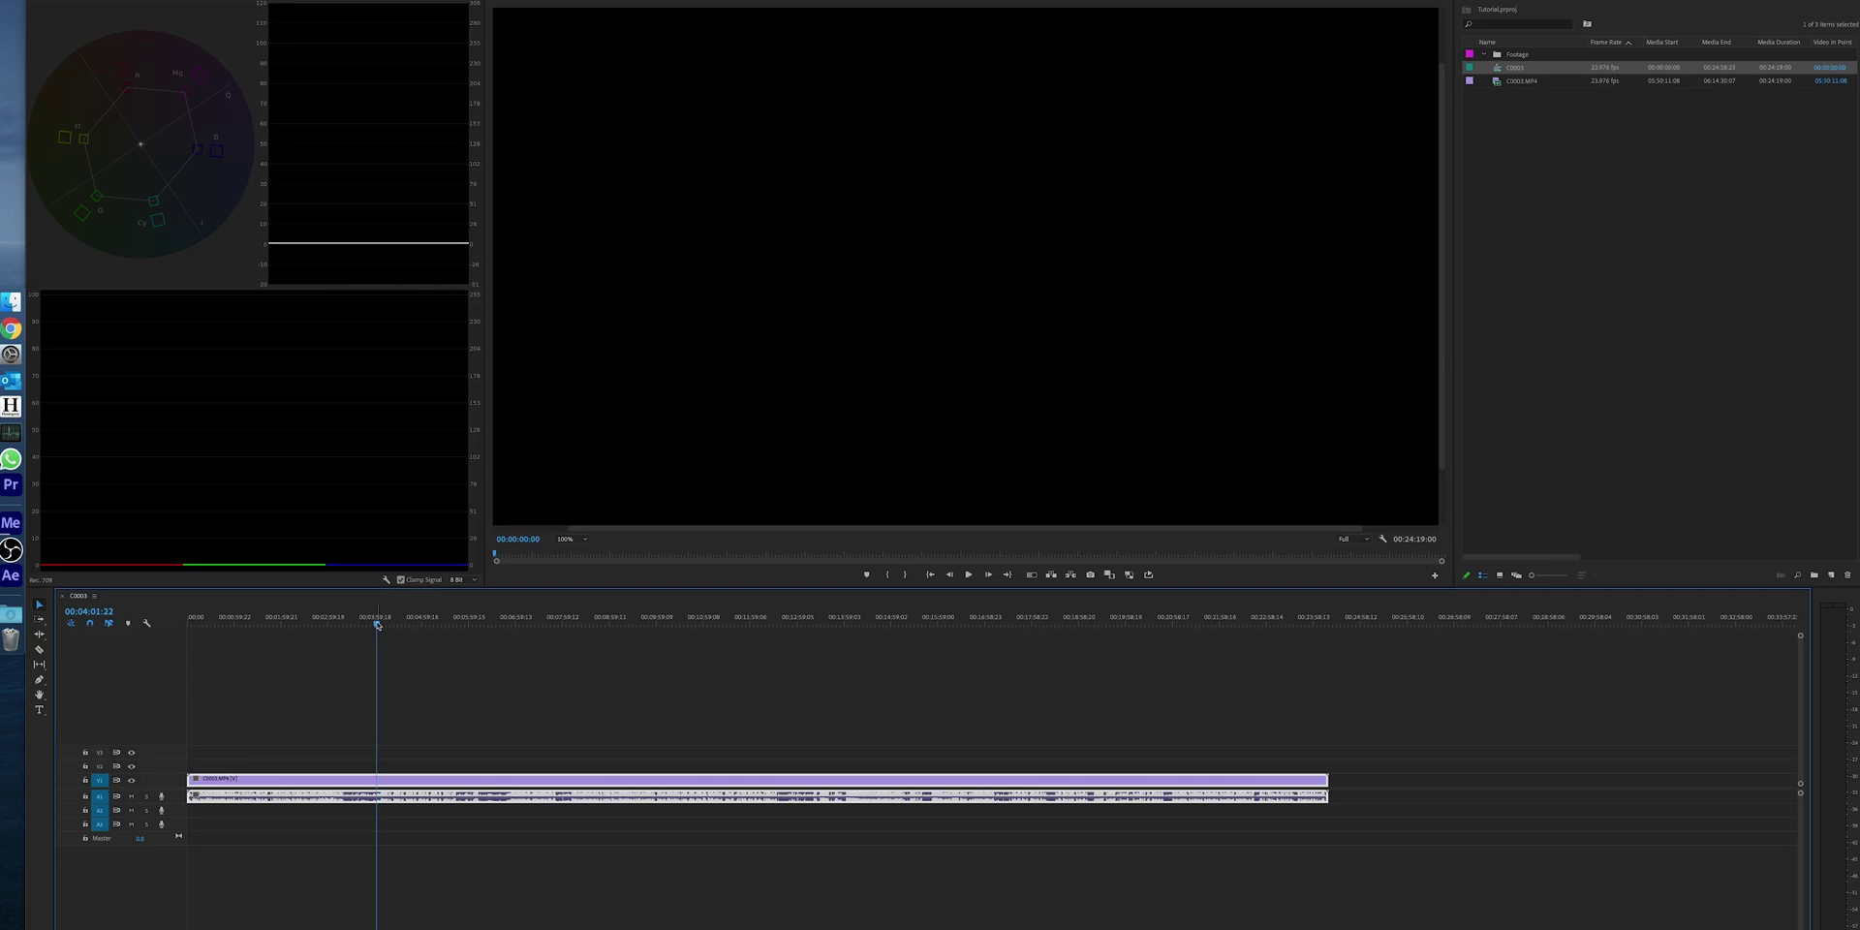
Step: Scrub through the C0003.MP4 presenter footage and trim the sequence to a 1:51 section
click(285, 625)
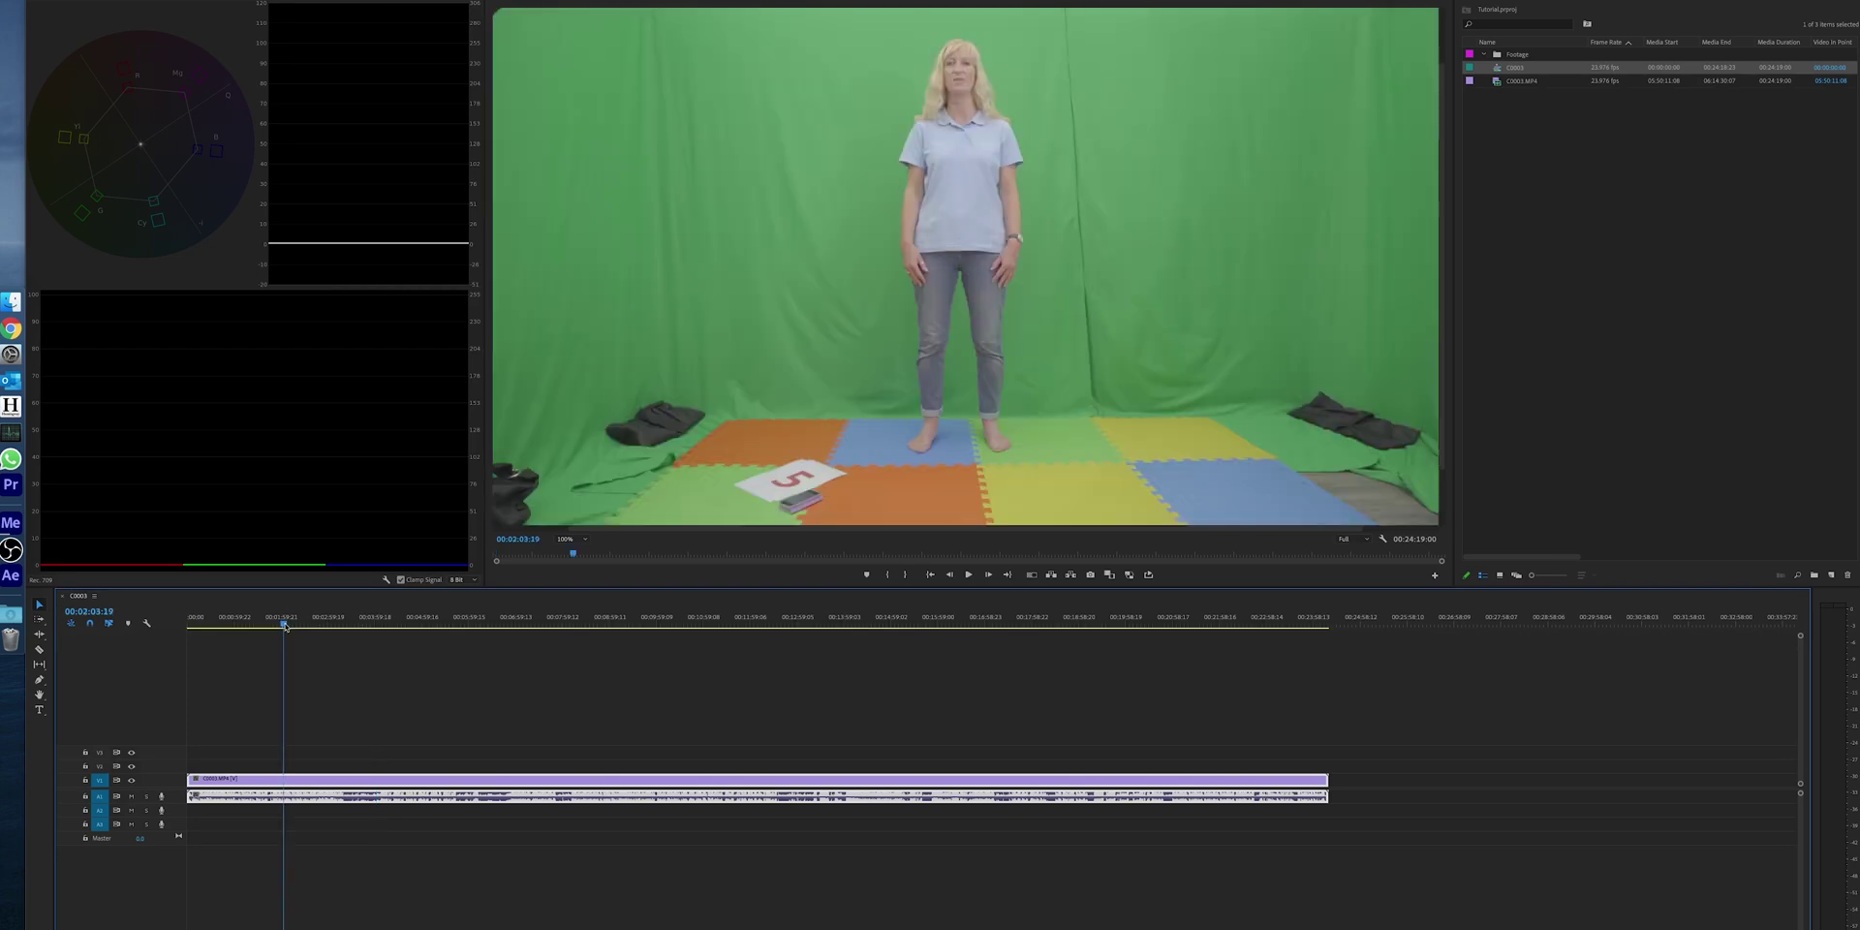
drag(285, 625, 199, 622)
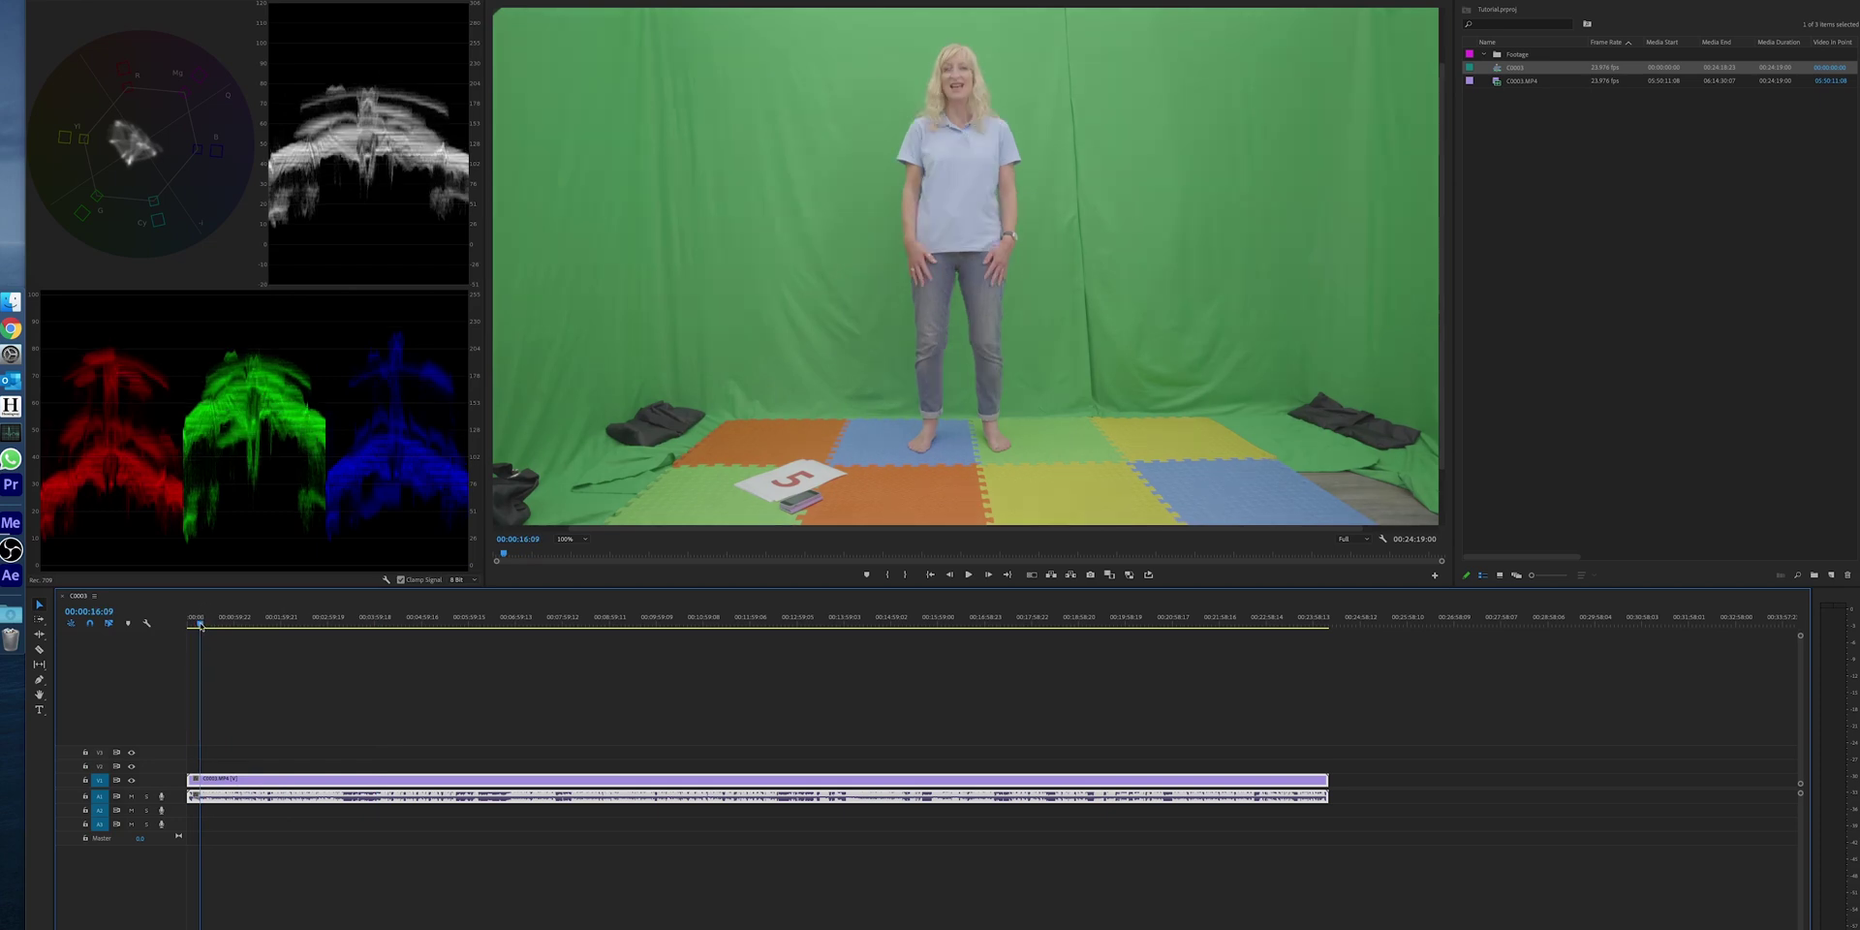
click(243, 625)
drag(249, 631, 748, 645)
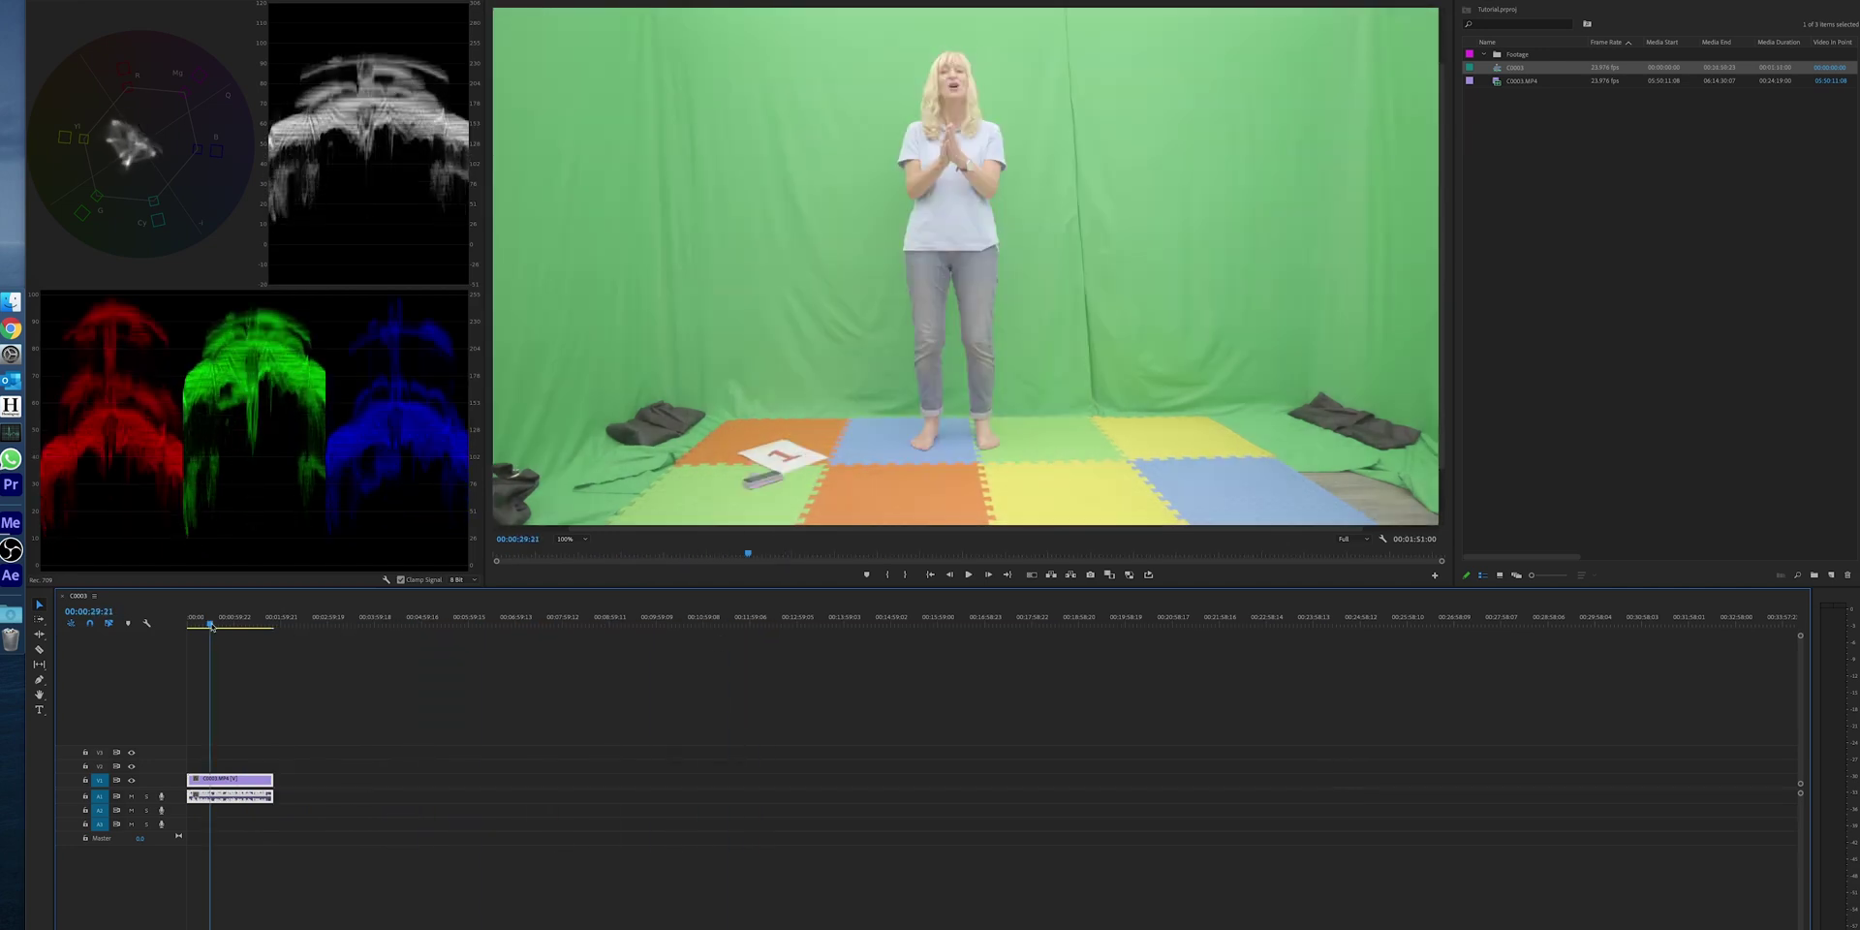
drag(213, 630, 260, 630)
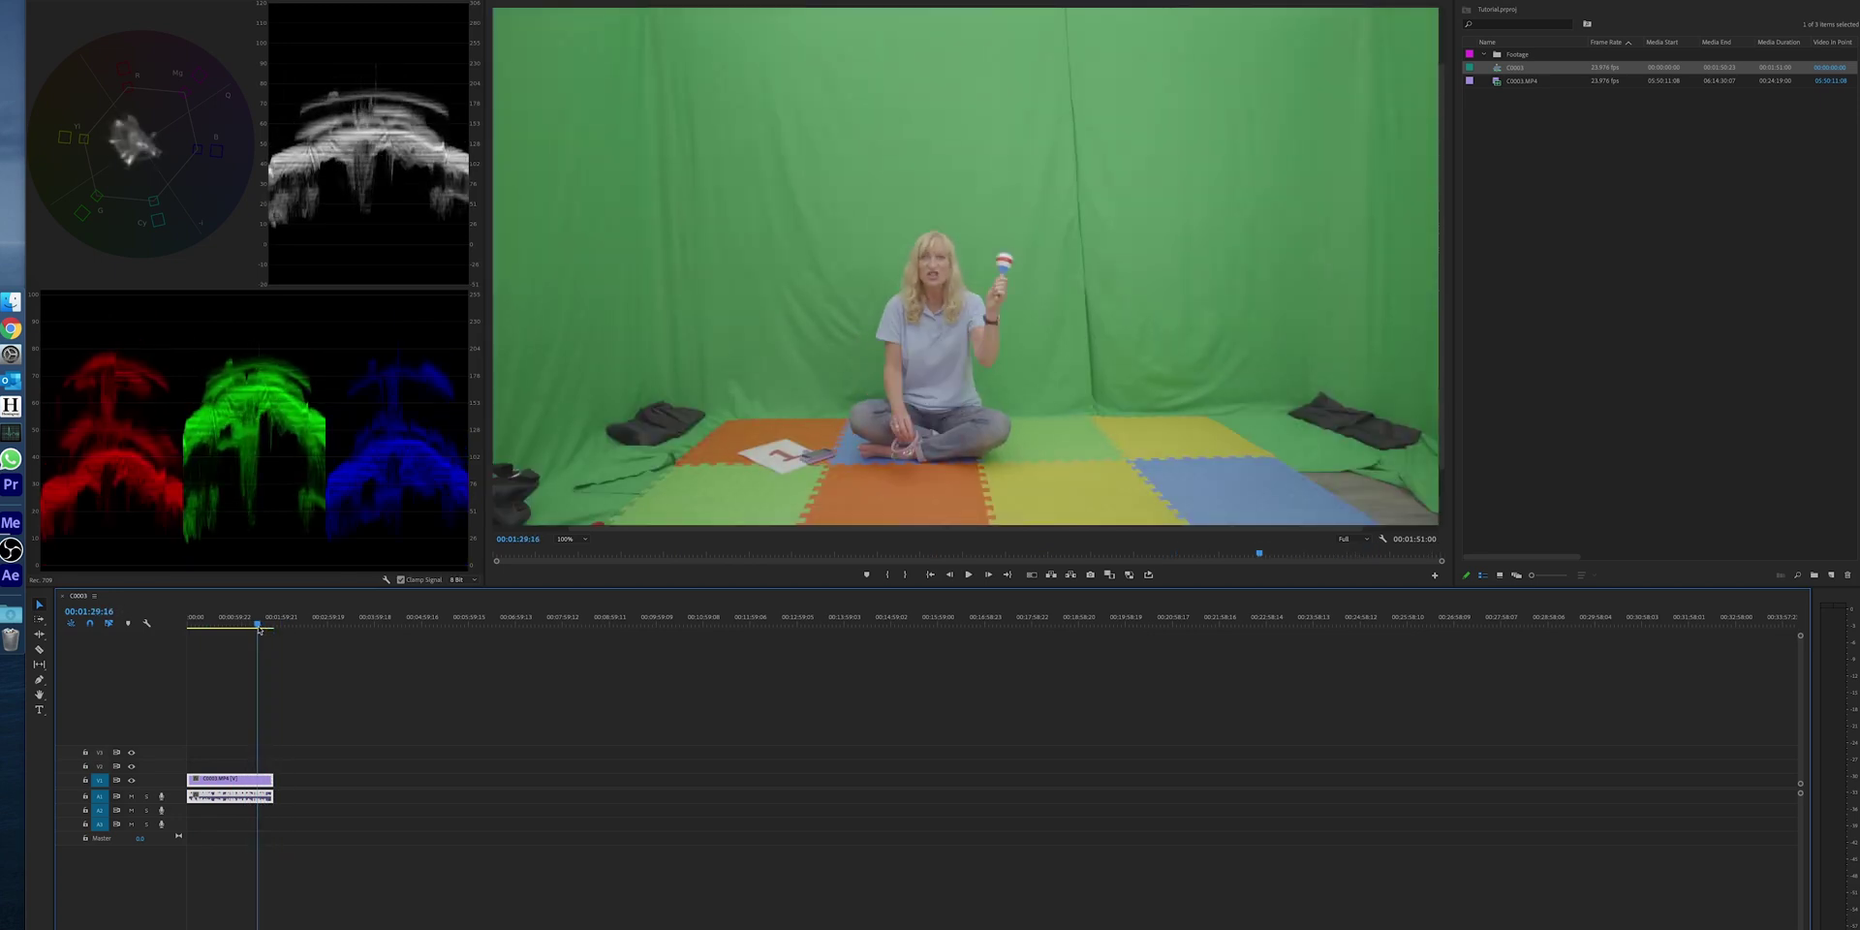
drag(258, 630, 199, 637)
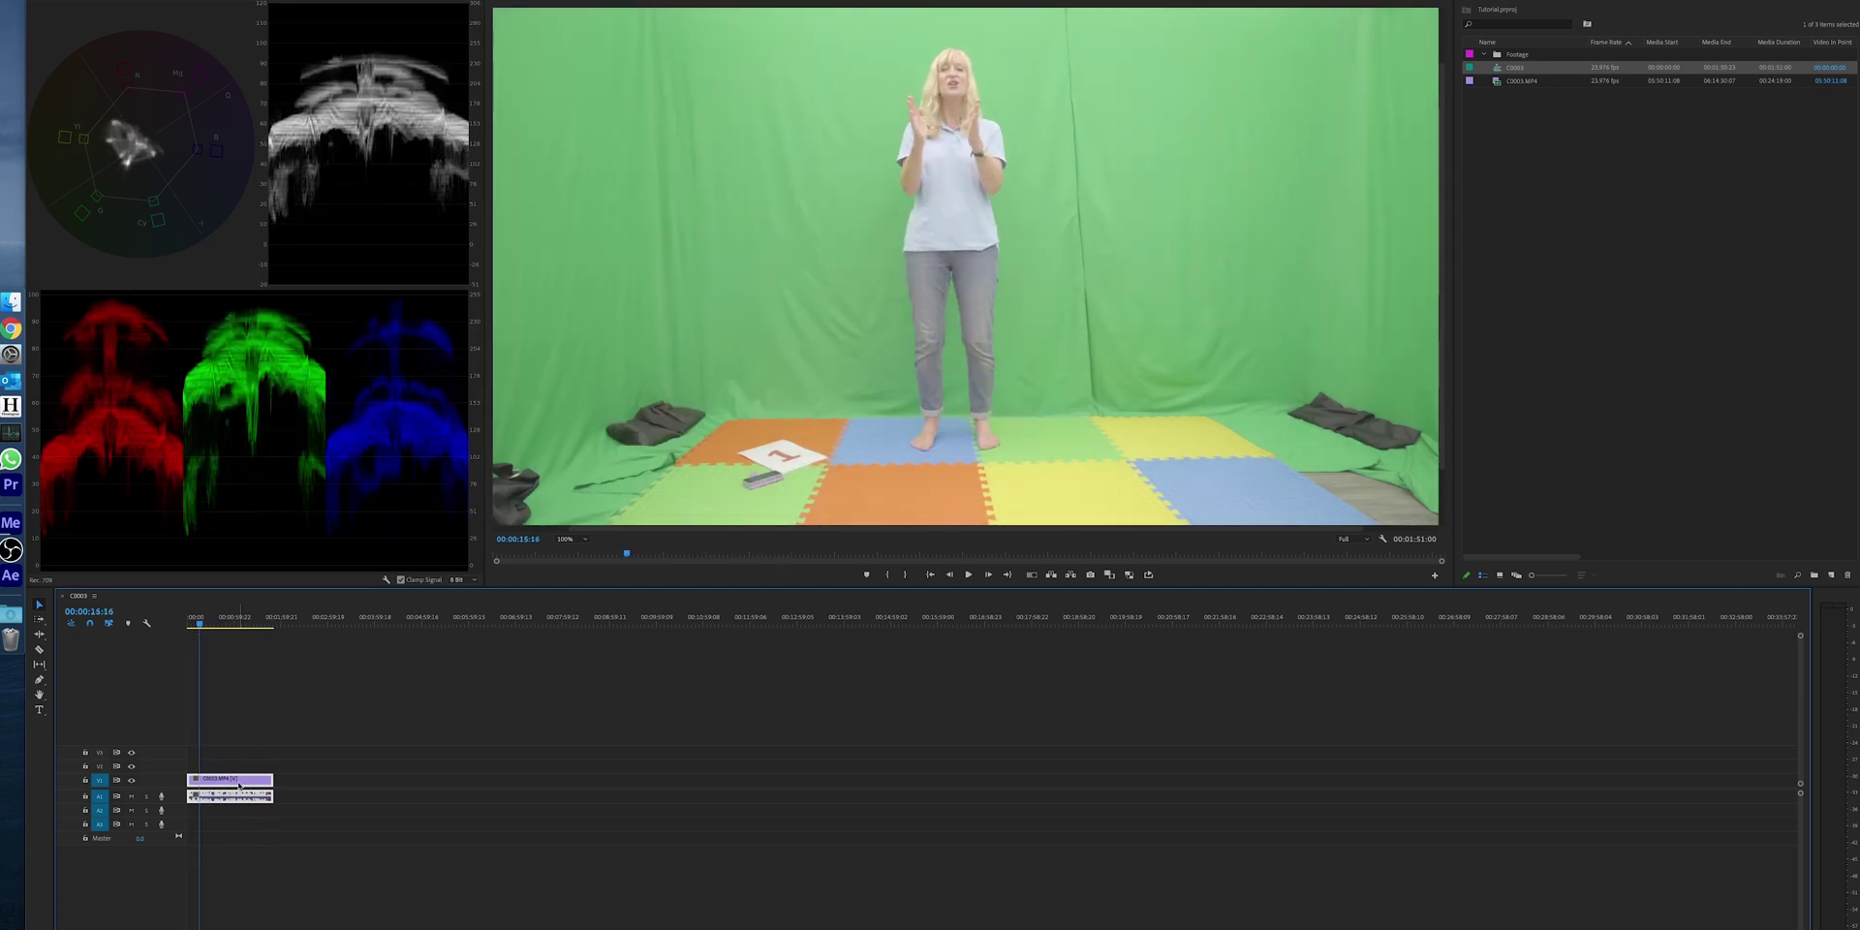
right_click(241, 786)
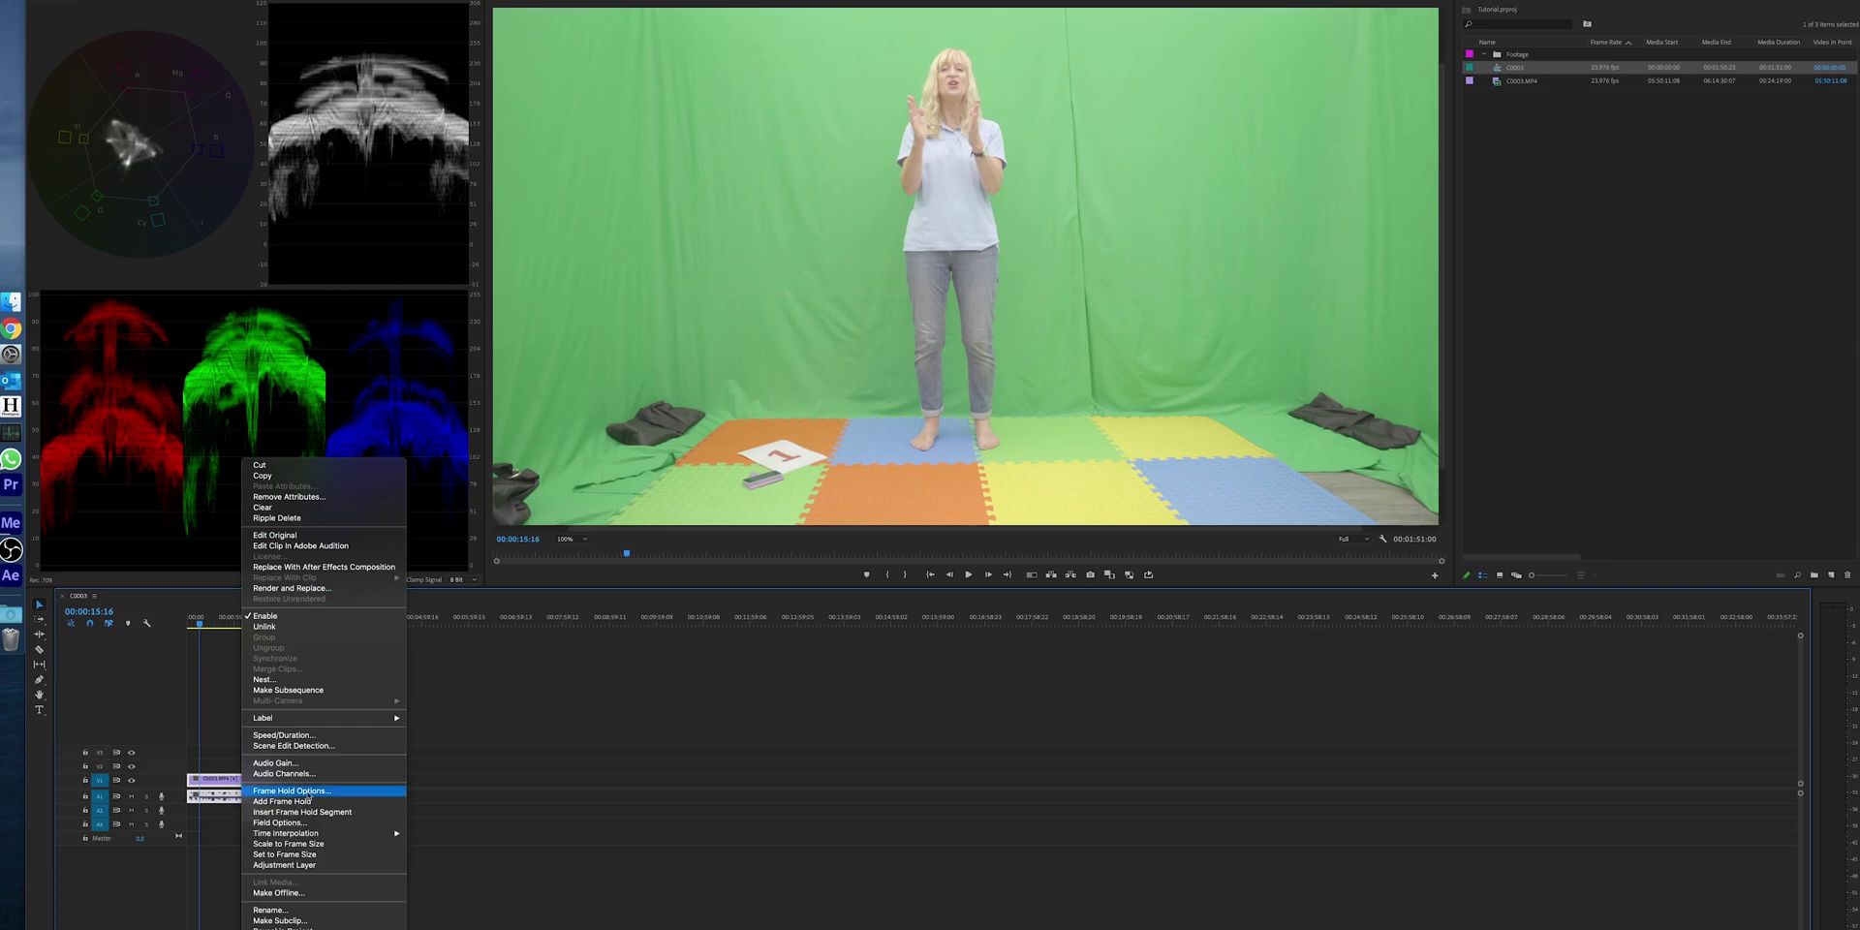
Step: Replace the C0003.MP4 timeline clip with a linked After Effects composition
click(287, 567)
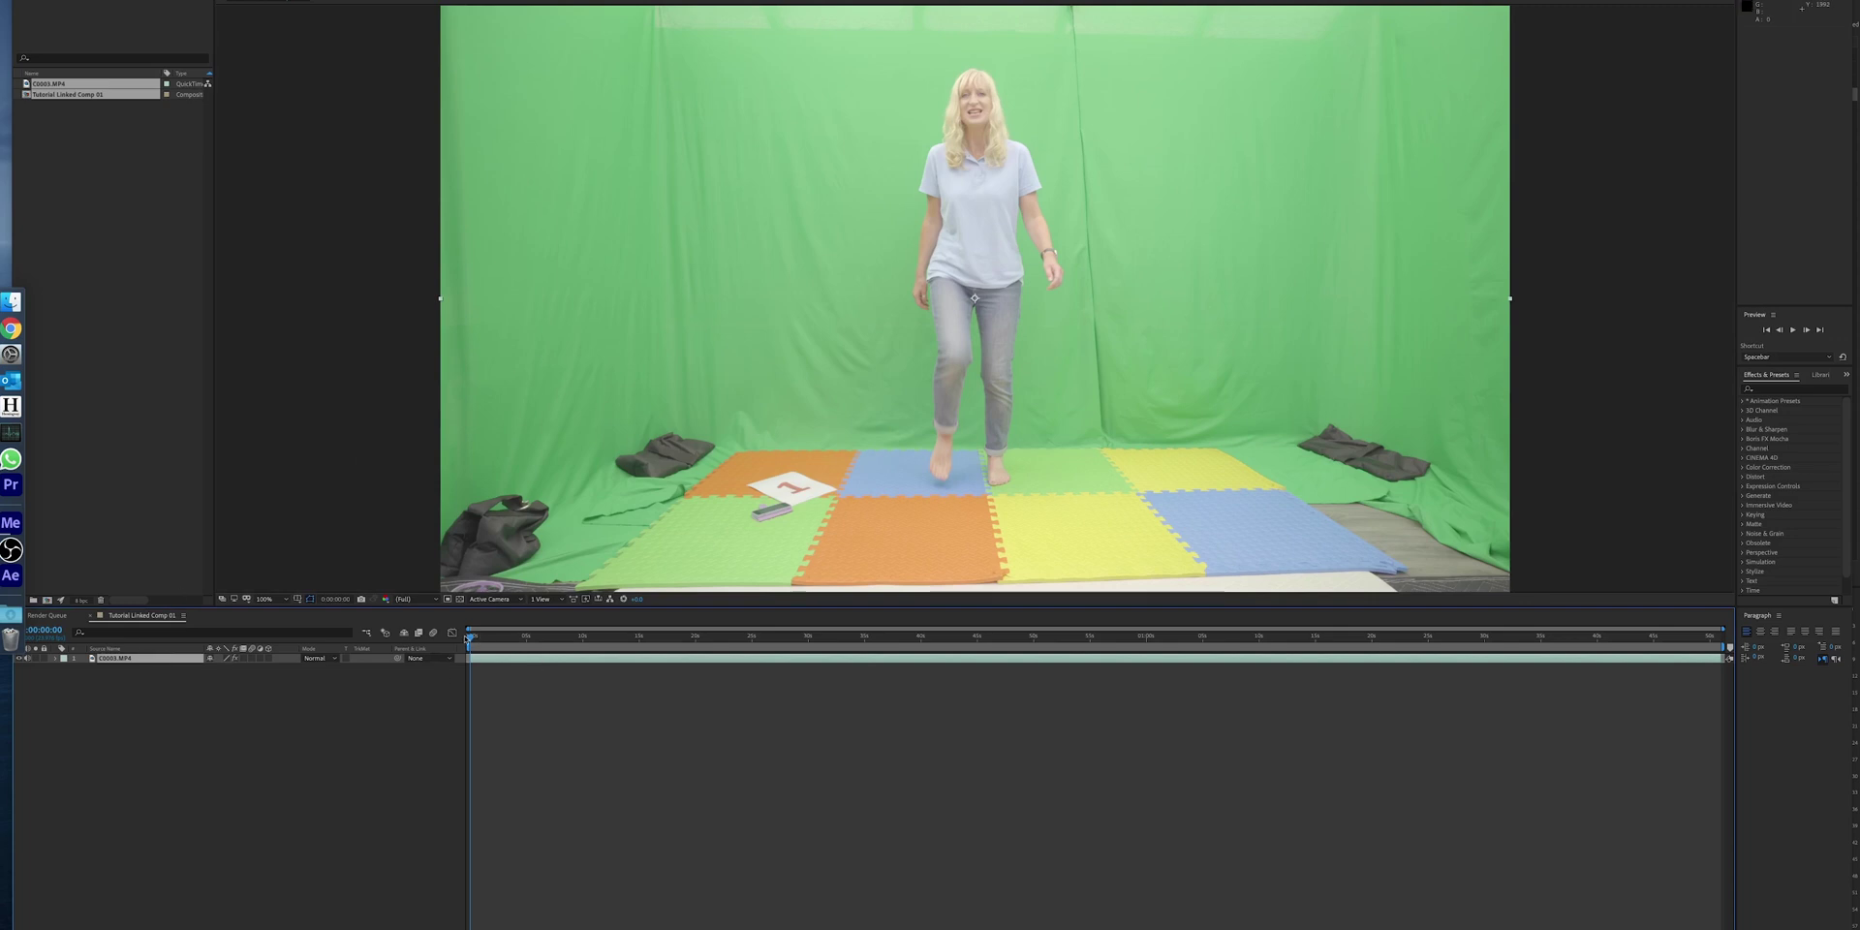
Step: Preview Tutorial Linked Comp 01, then apply Color Stabilizer (found by searching 'stabi') to the footage
drag(470, 640, 1008, 638)
click(940, 637)
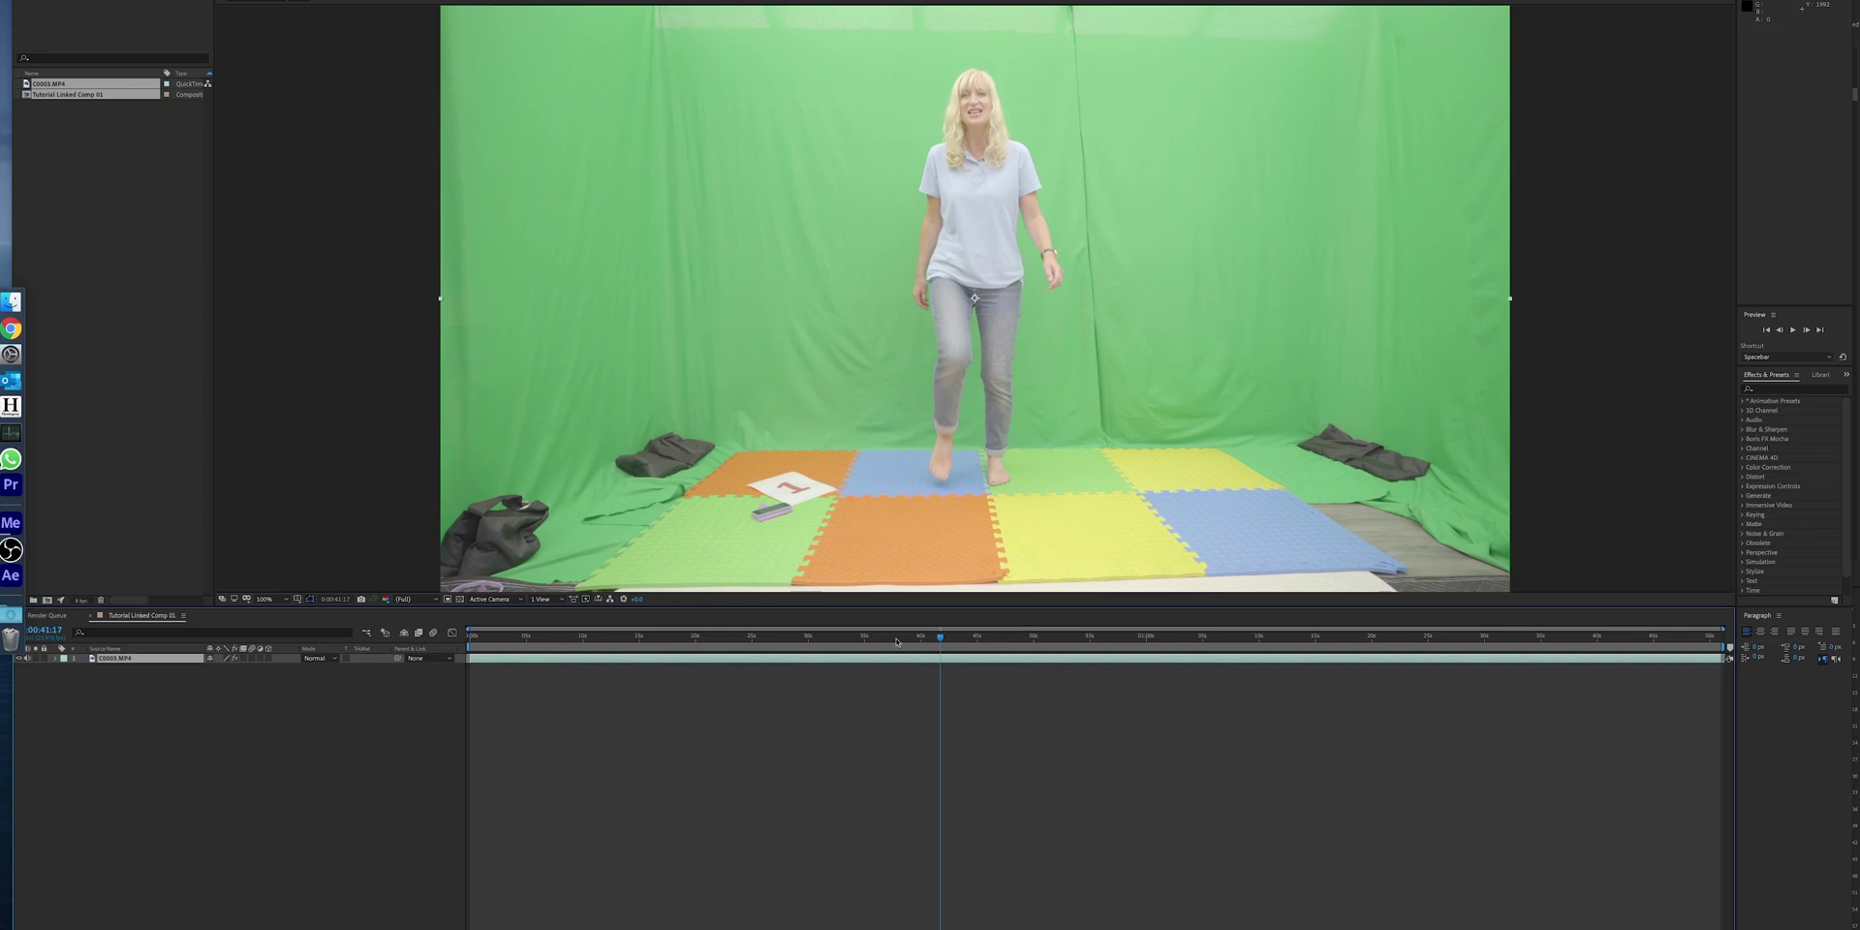
drag(940, 637, 468, 640)
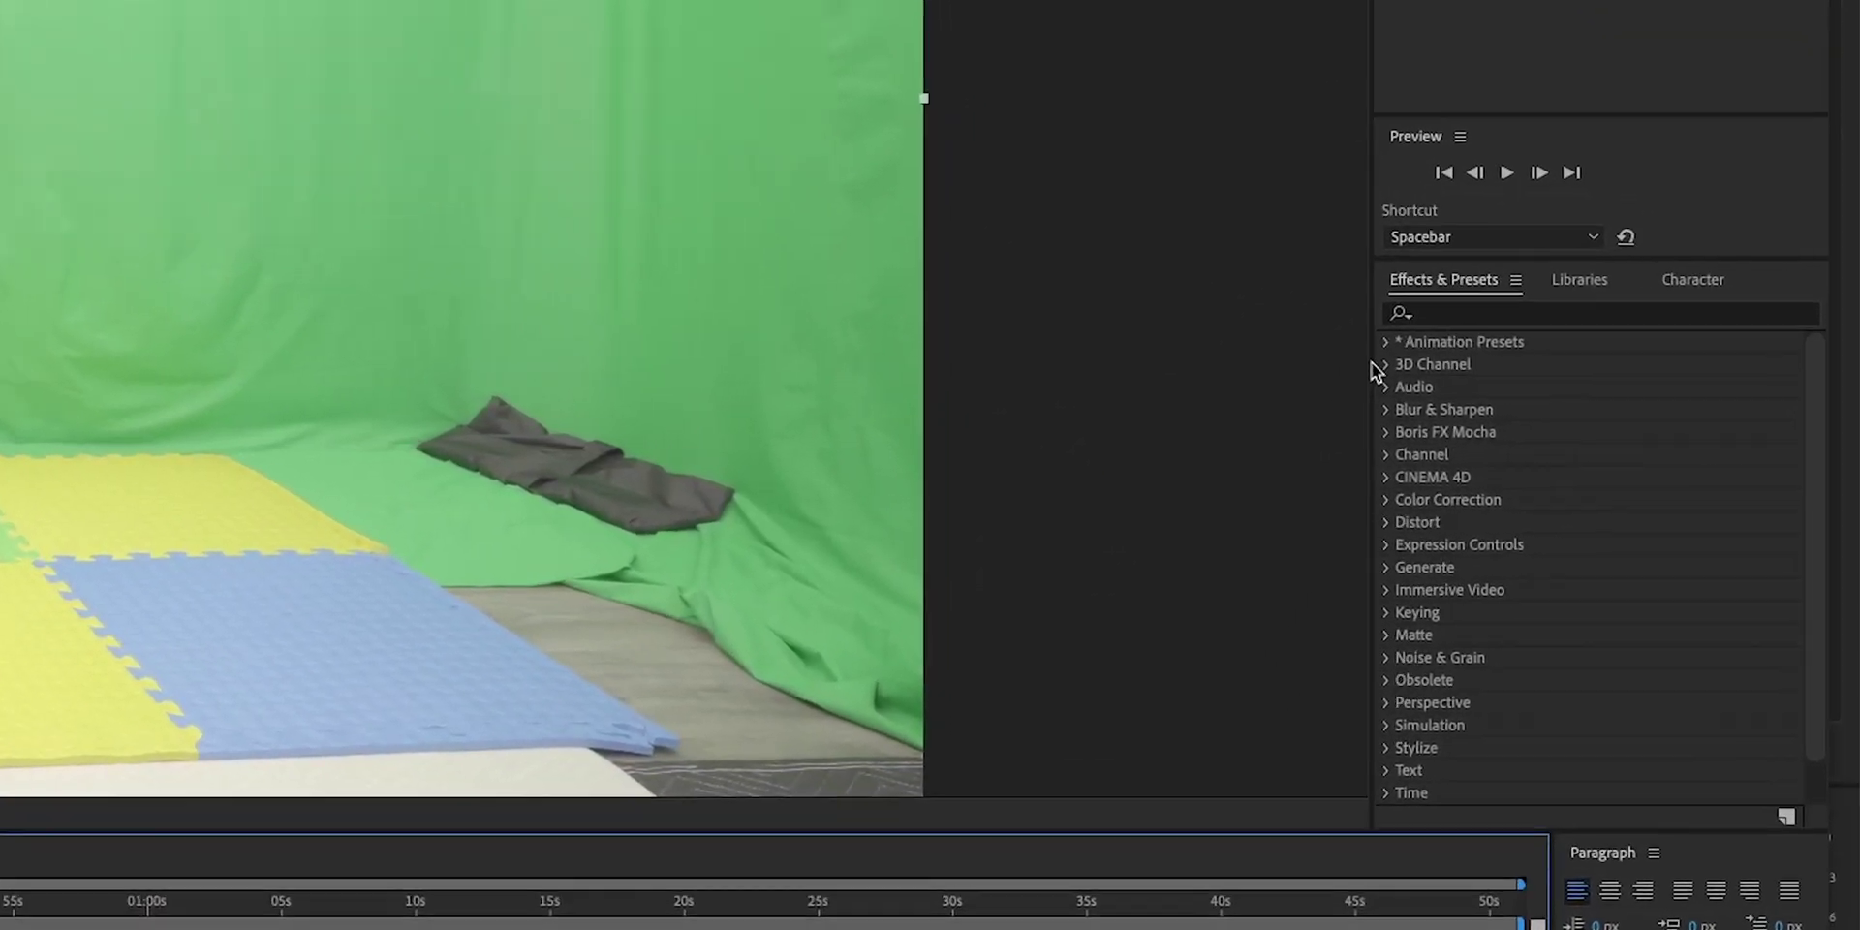
click(1760, 330)
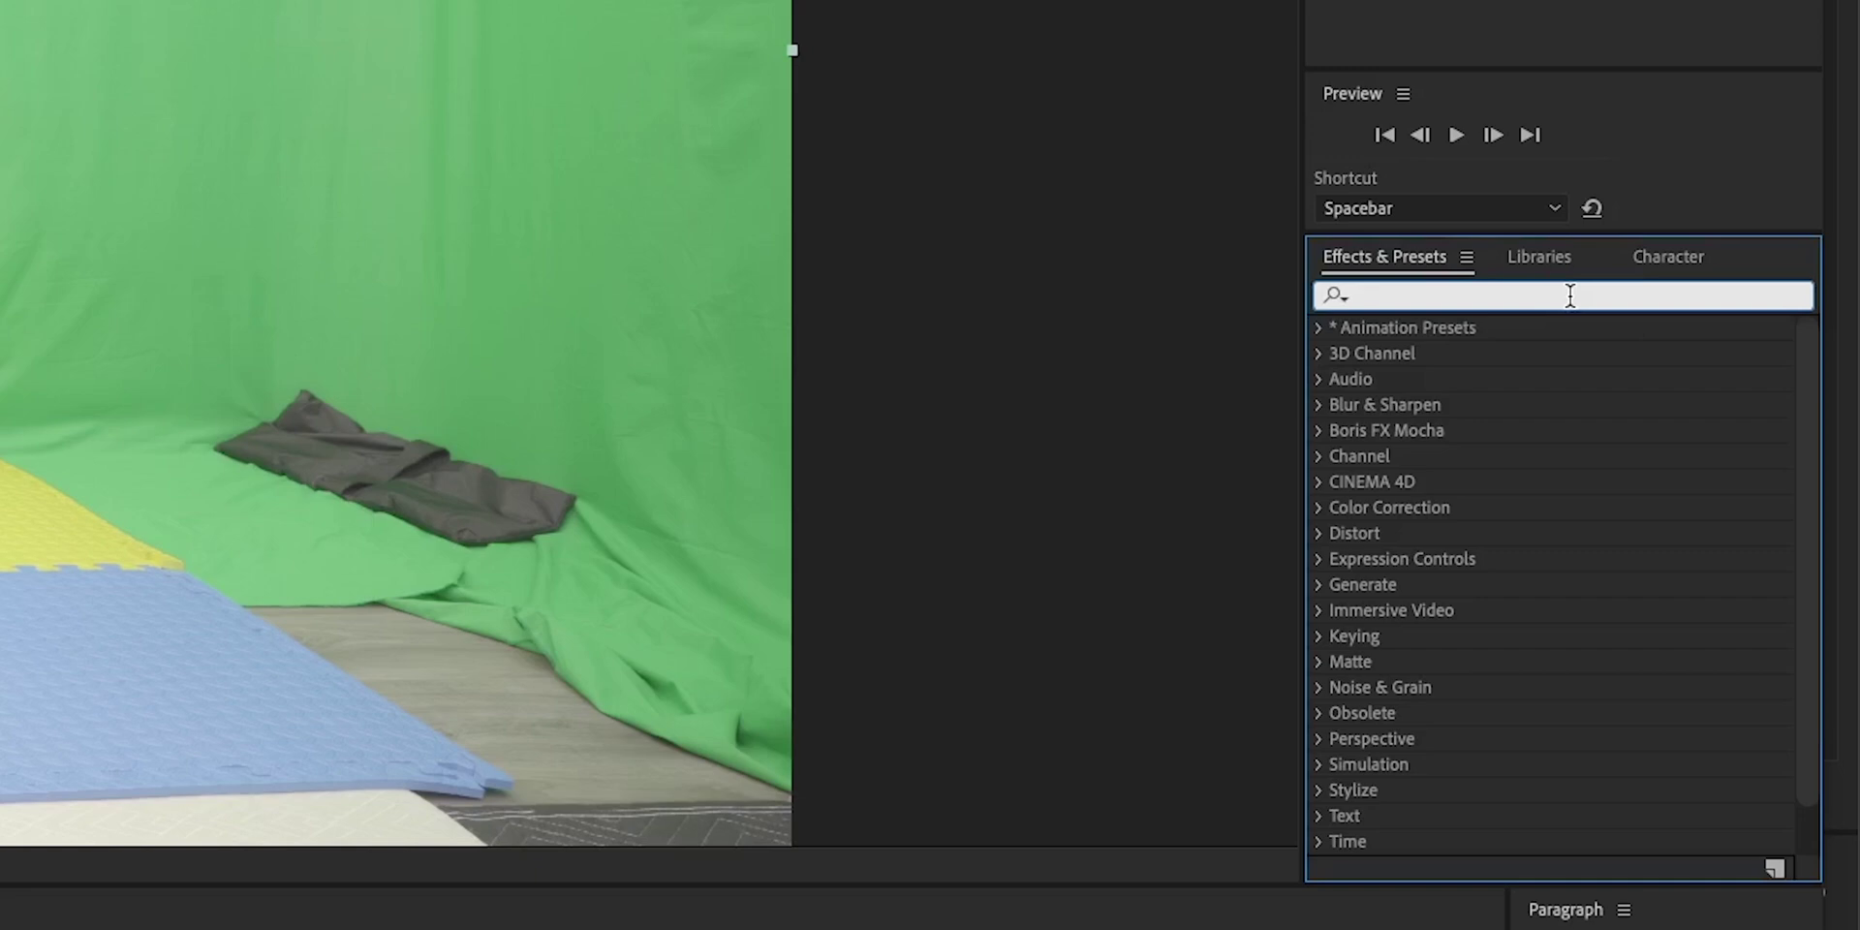
text(stabi)
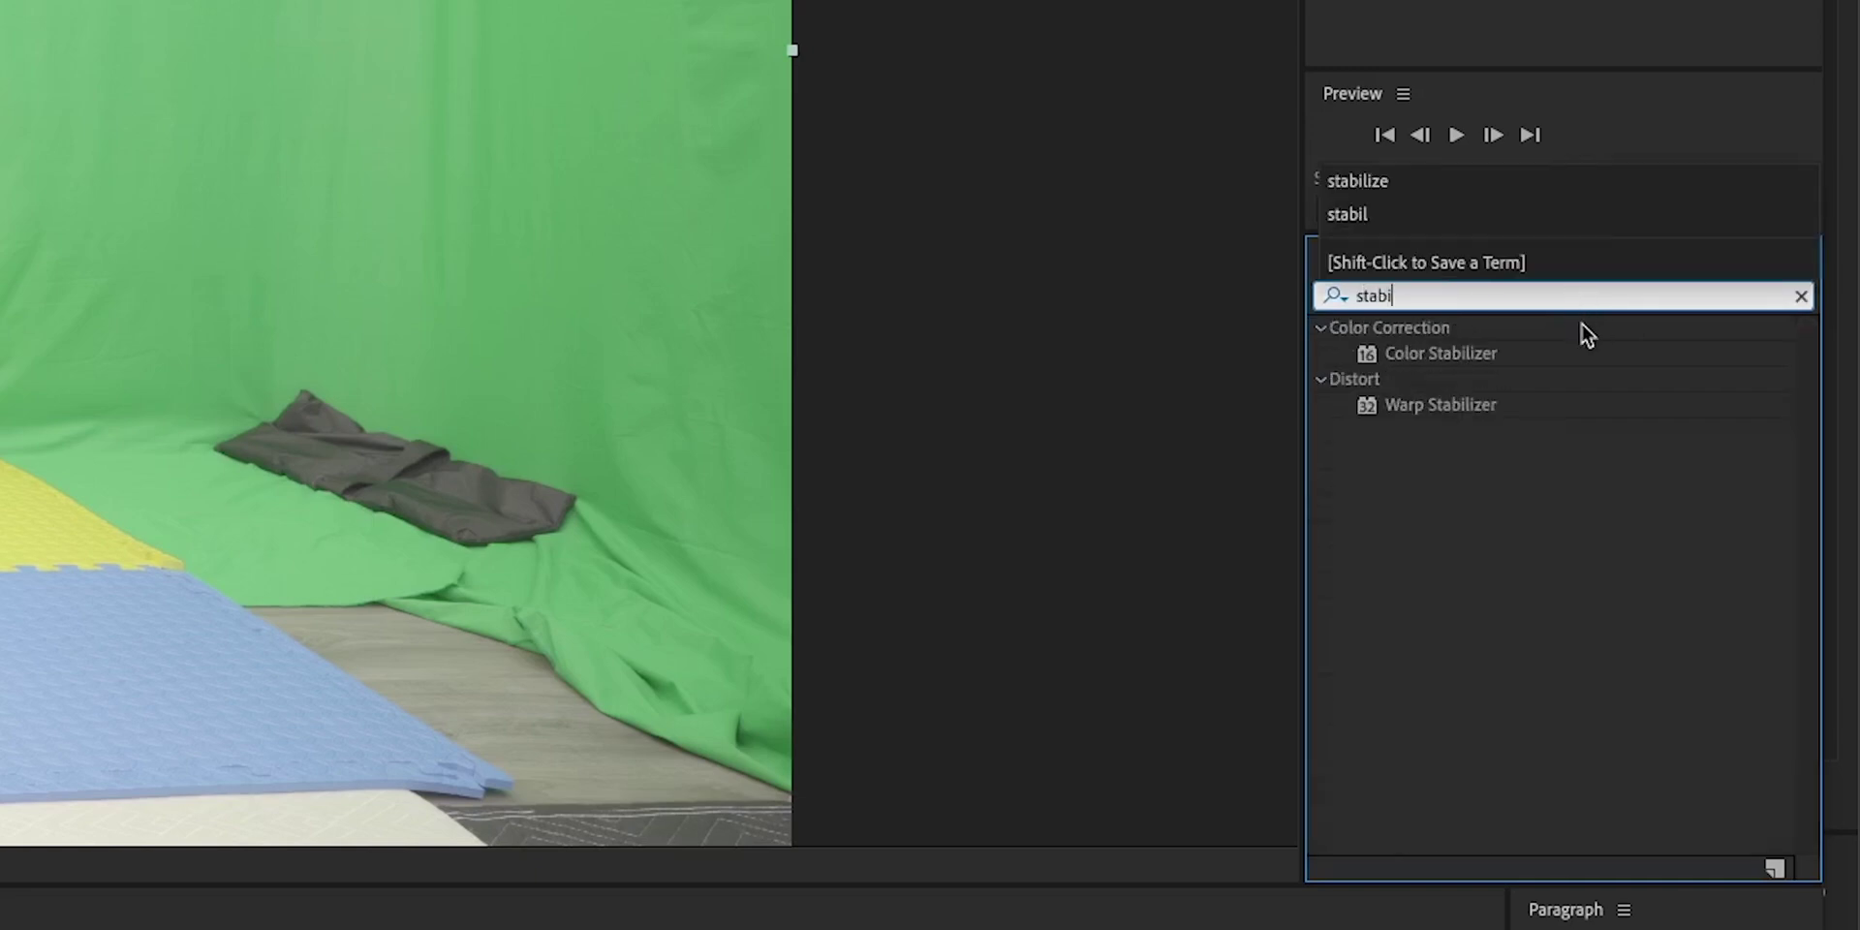
click(1367, 353)
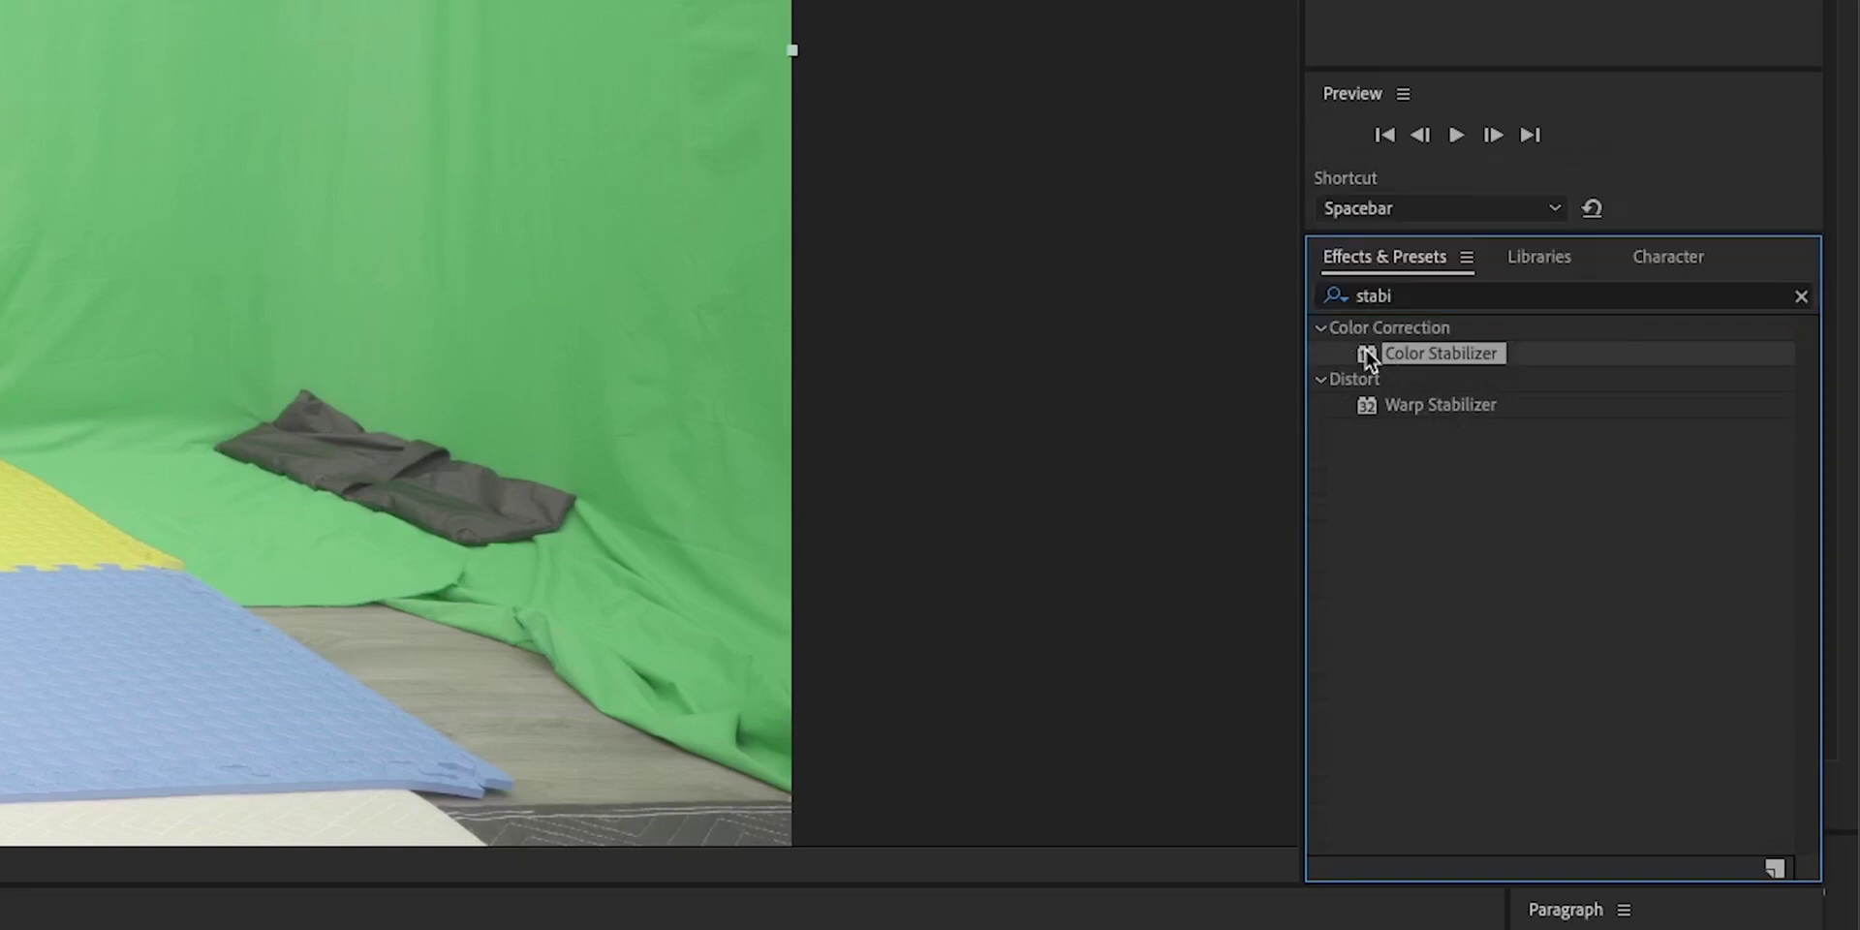
drag(1366, 353, 569, 349)
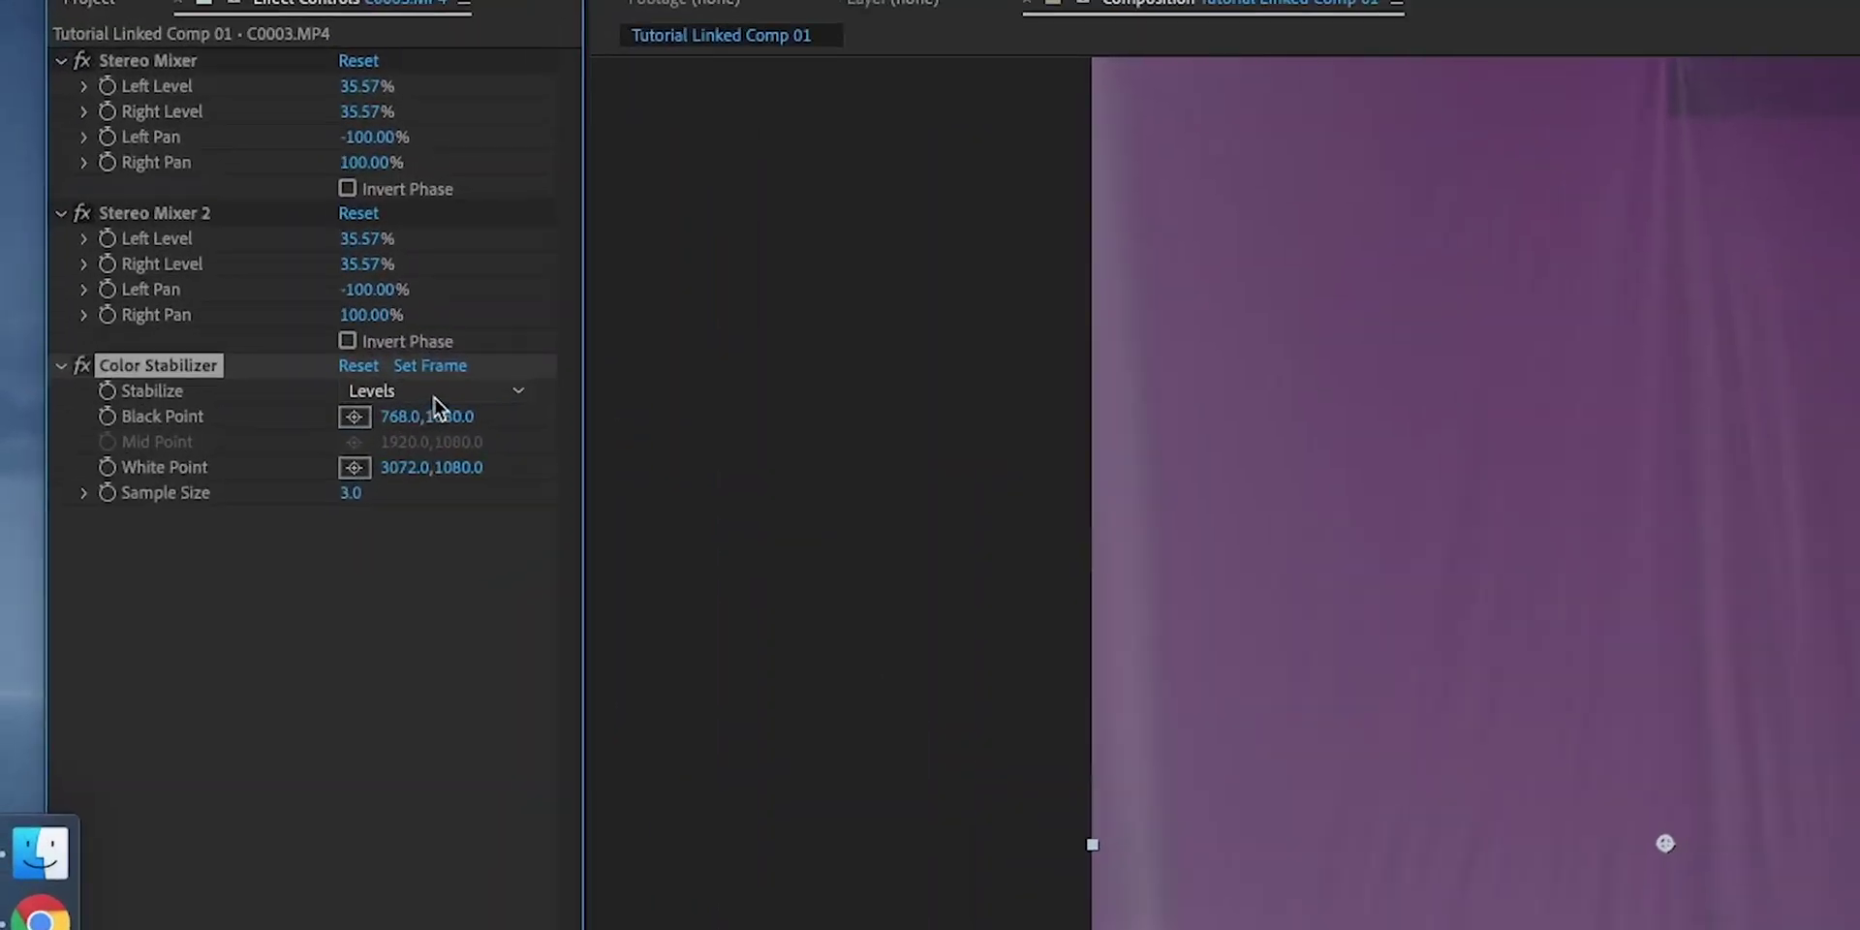
Step: Set Color Stabilizer's Stabilize mode to Brightness and its Sample Size to 5
click(157, 131)
click(496, 491)
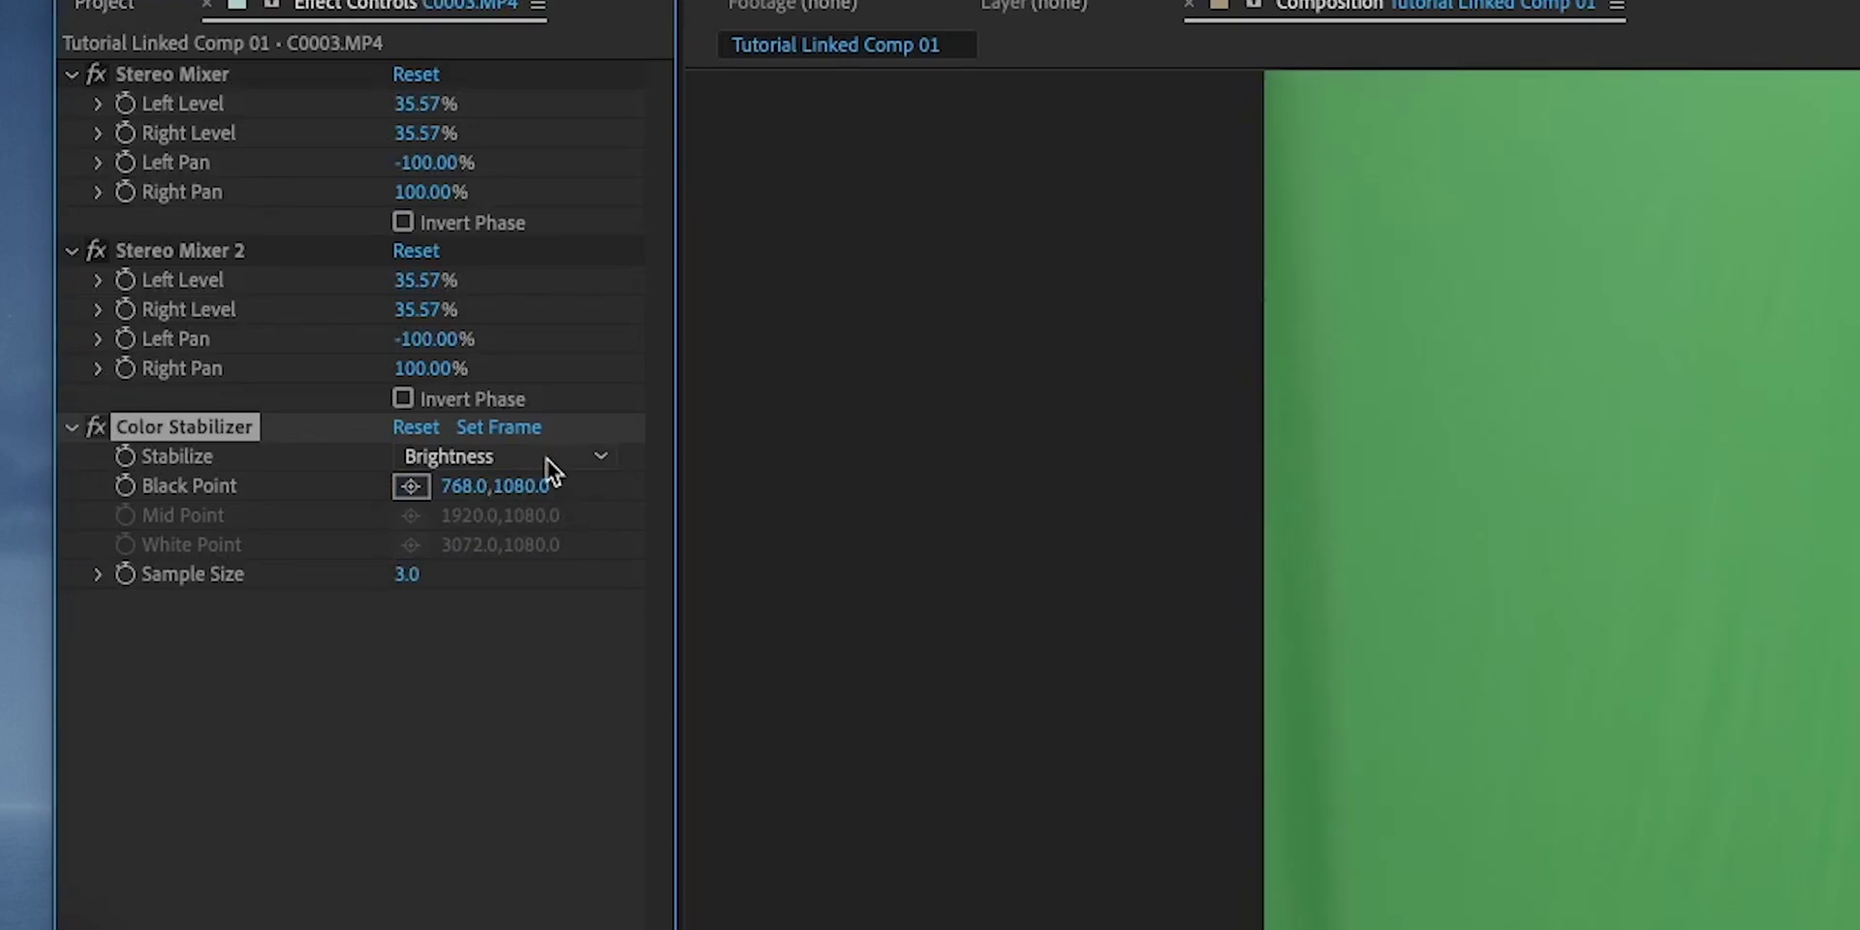
click(489, 461)
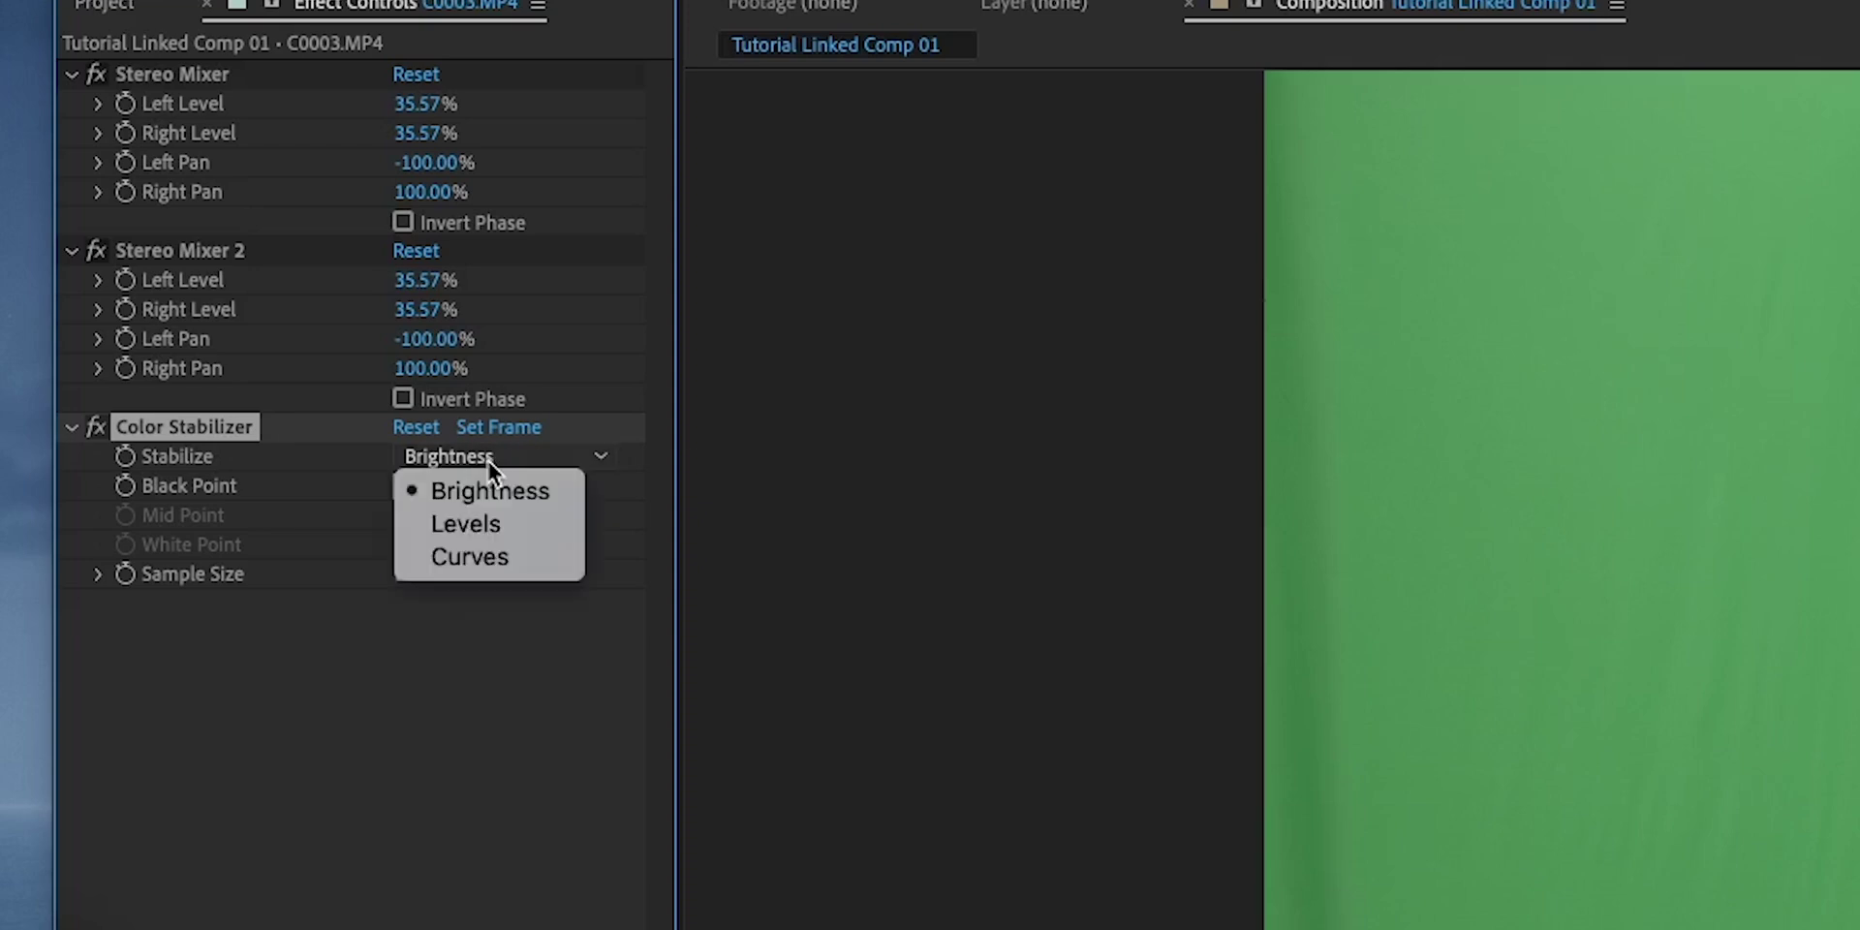
click(467, 810)
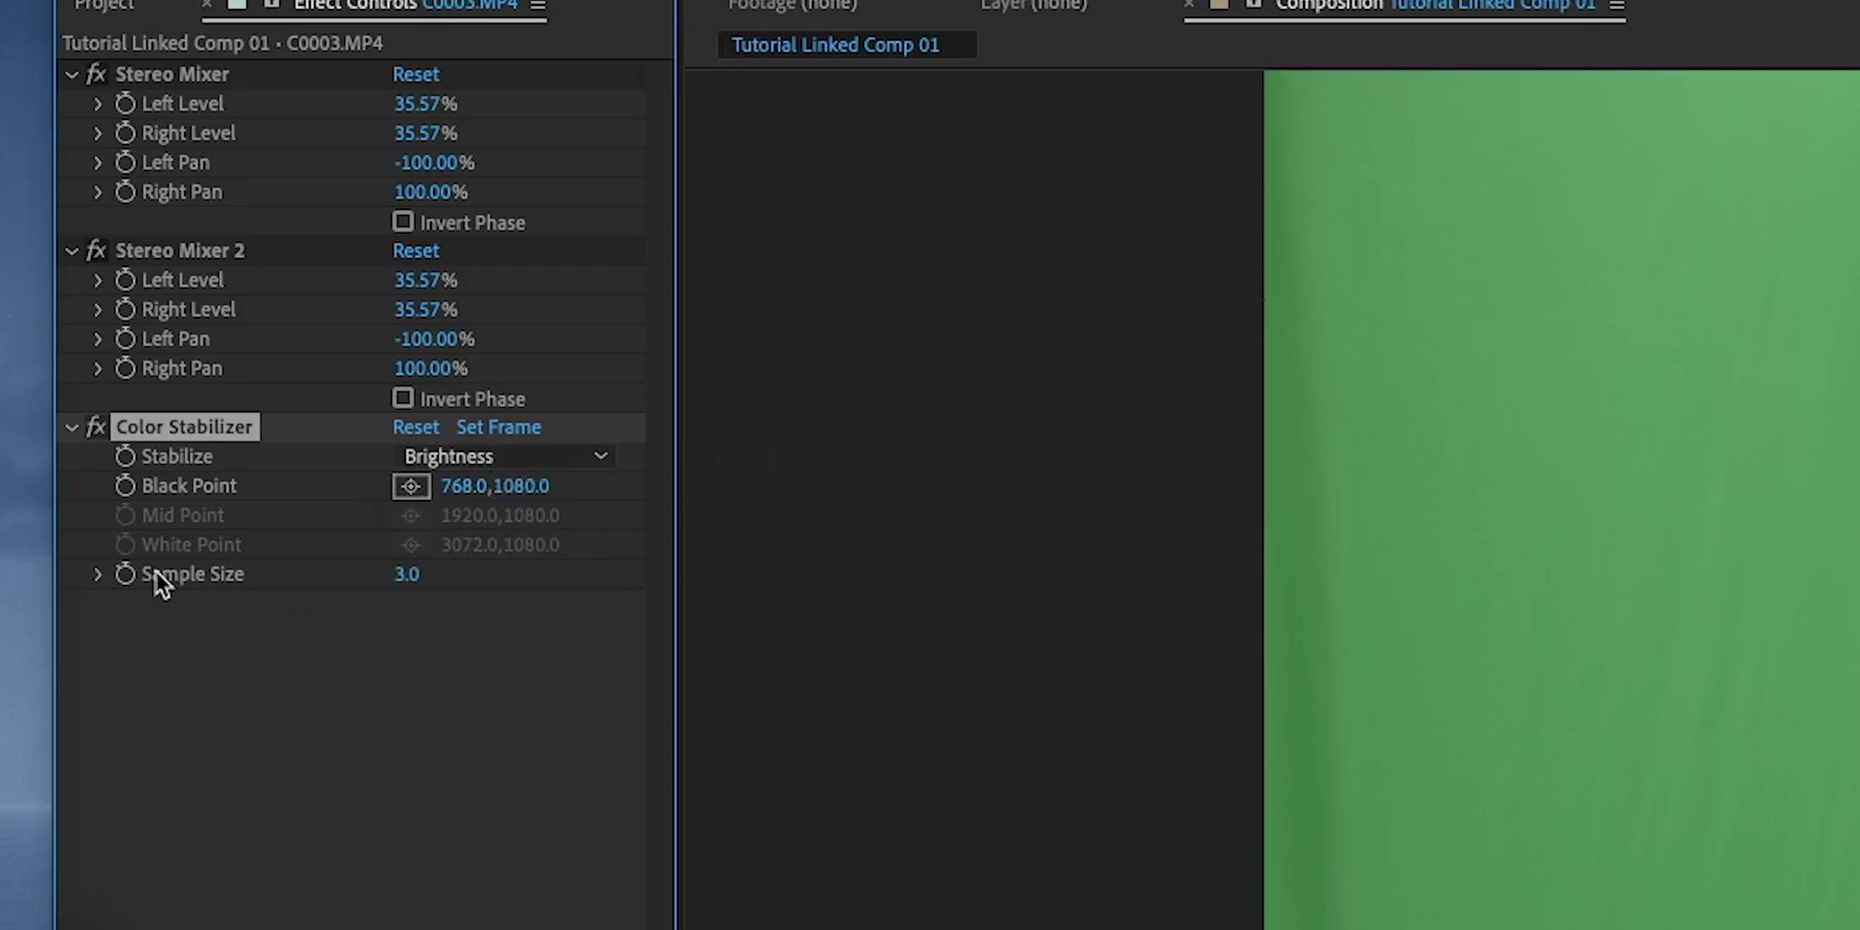
click(403, 578)
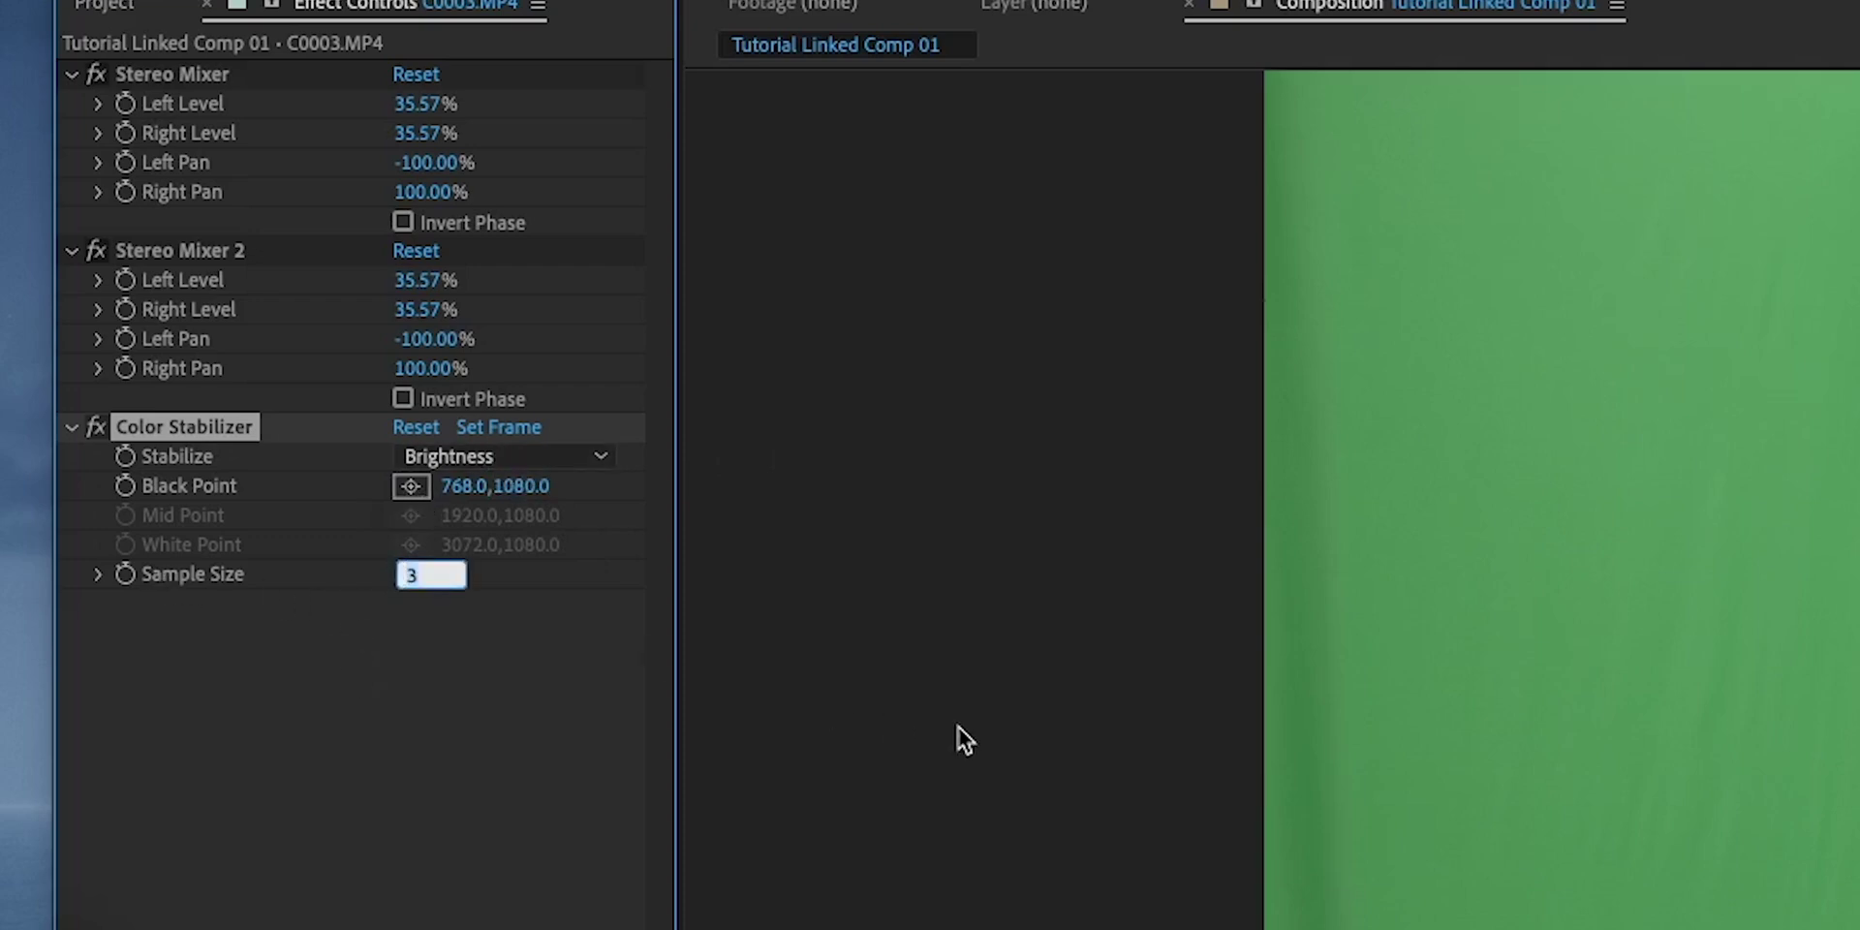
text(5)
key(Return)
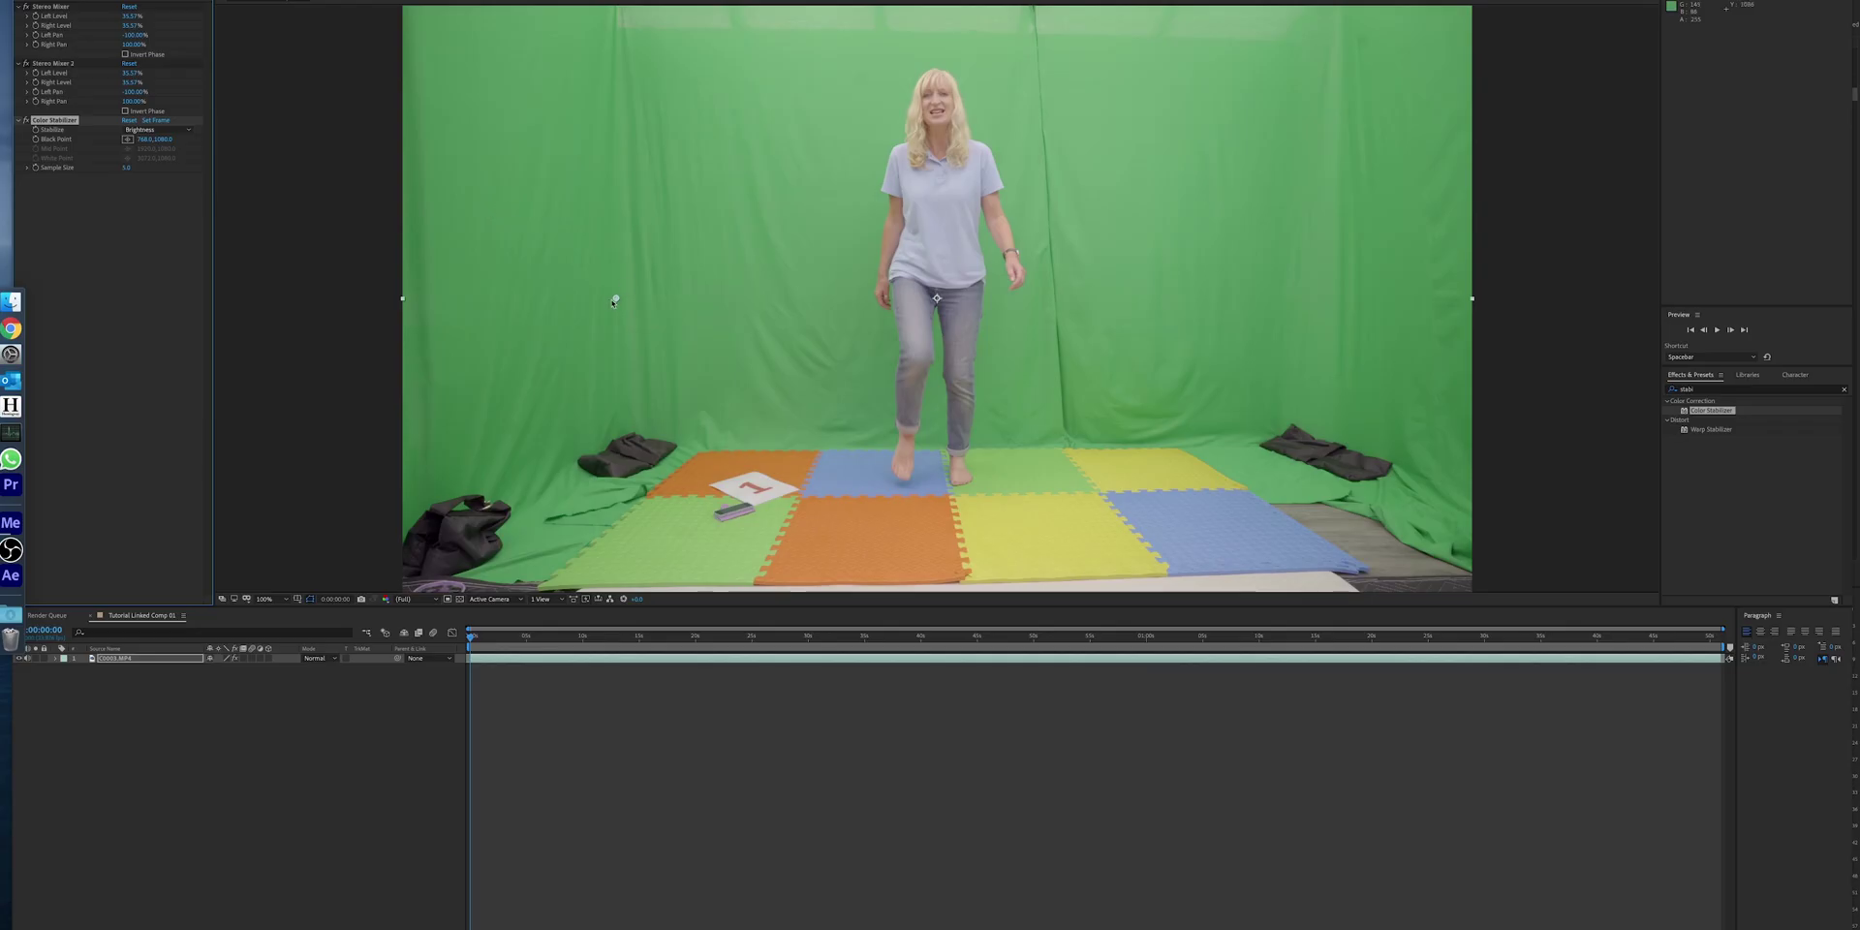
Step: Place the Black Point sample on the green backdrop at roughly 2482, 570
click(728, 241)
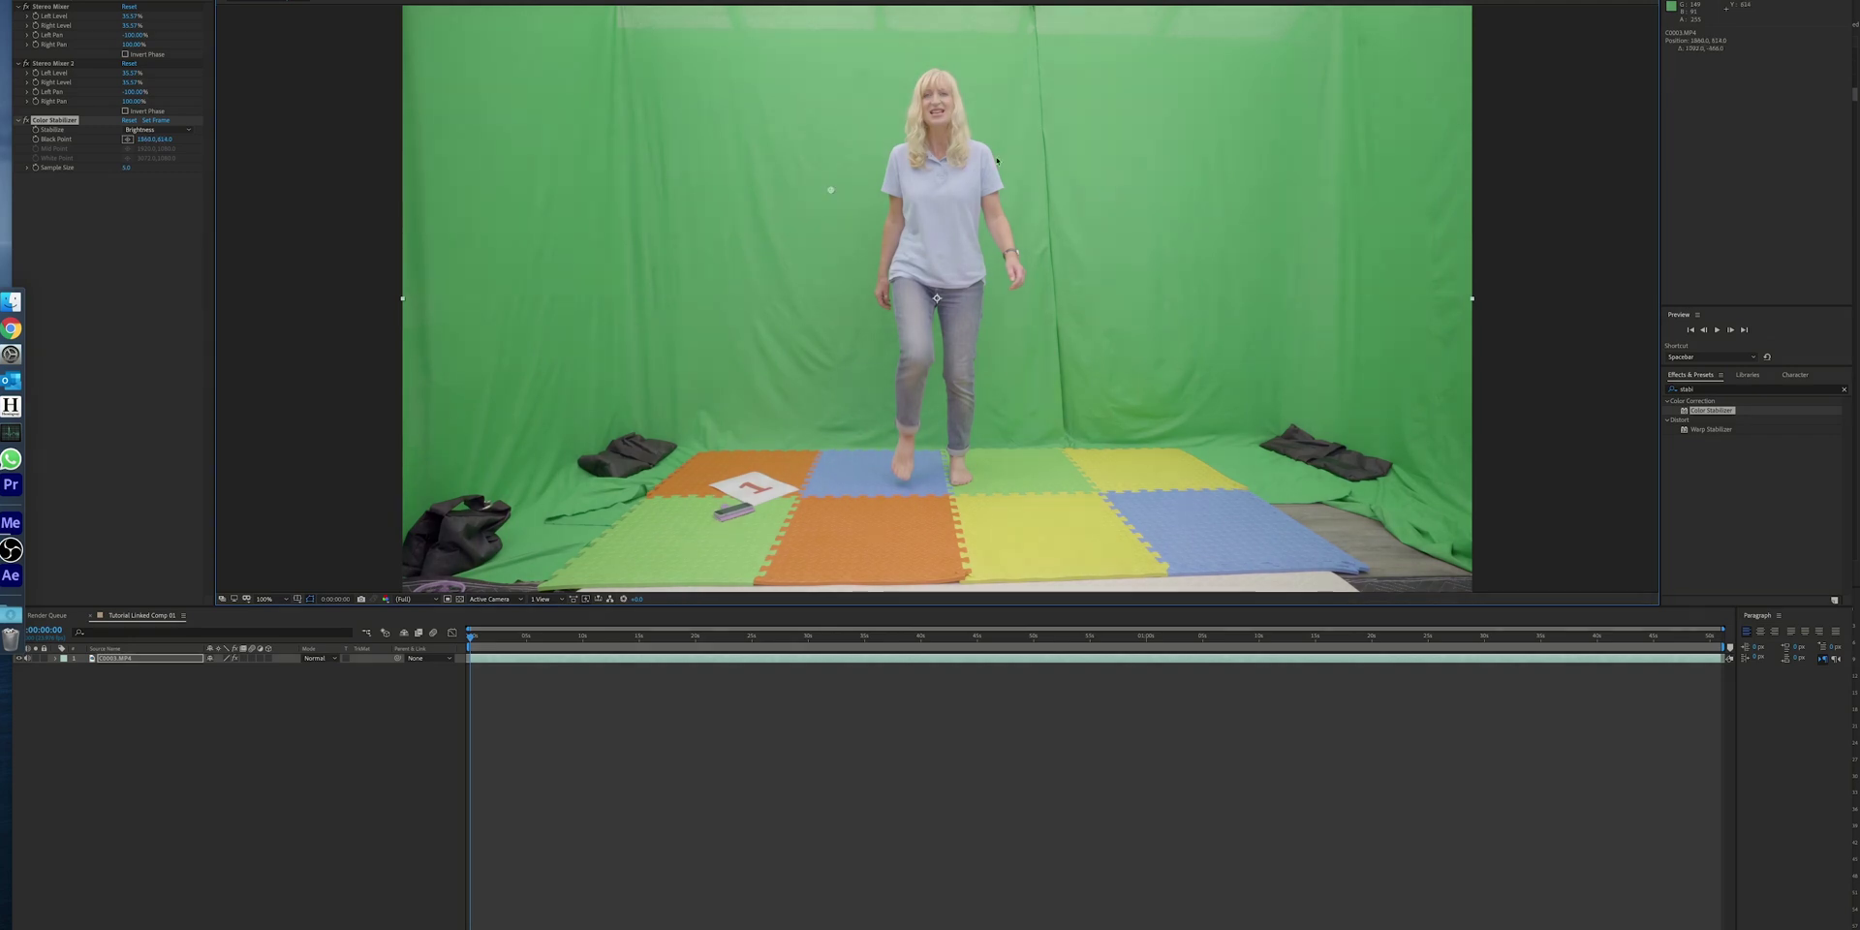
click(1135, 150)
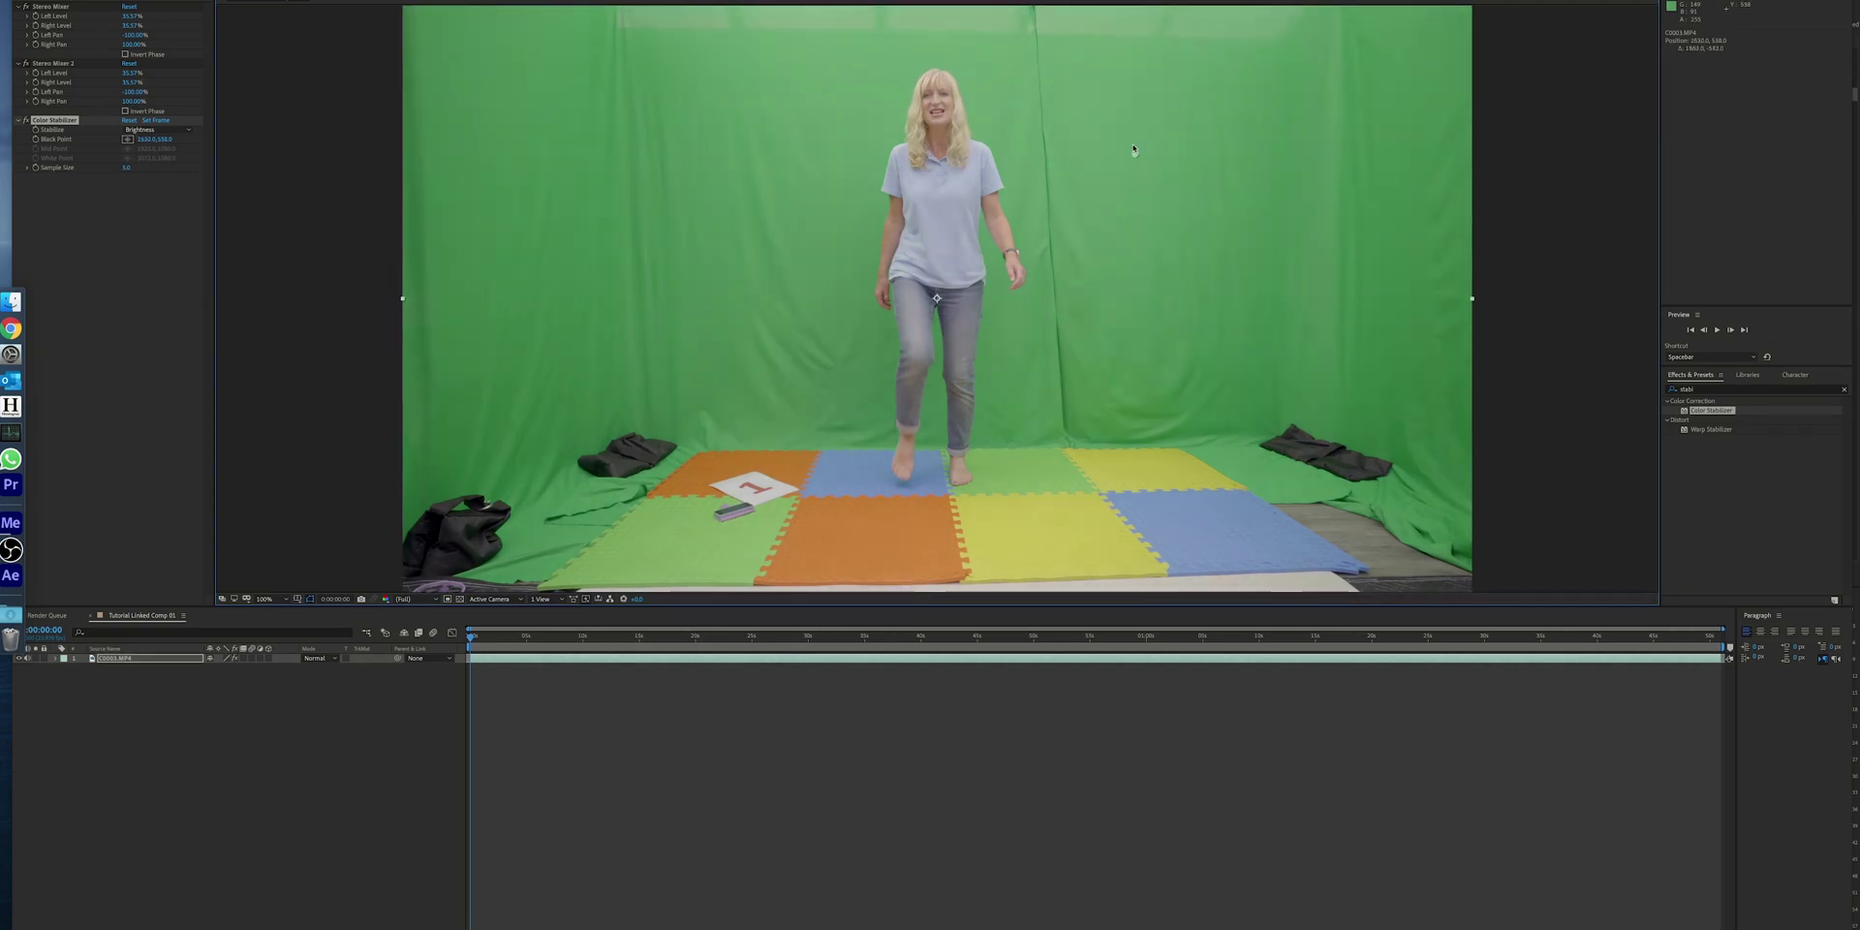
drag(1134, 150, 1092, 159)
click(19, 484)
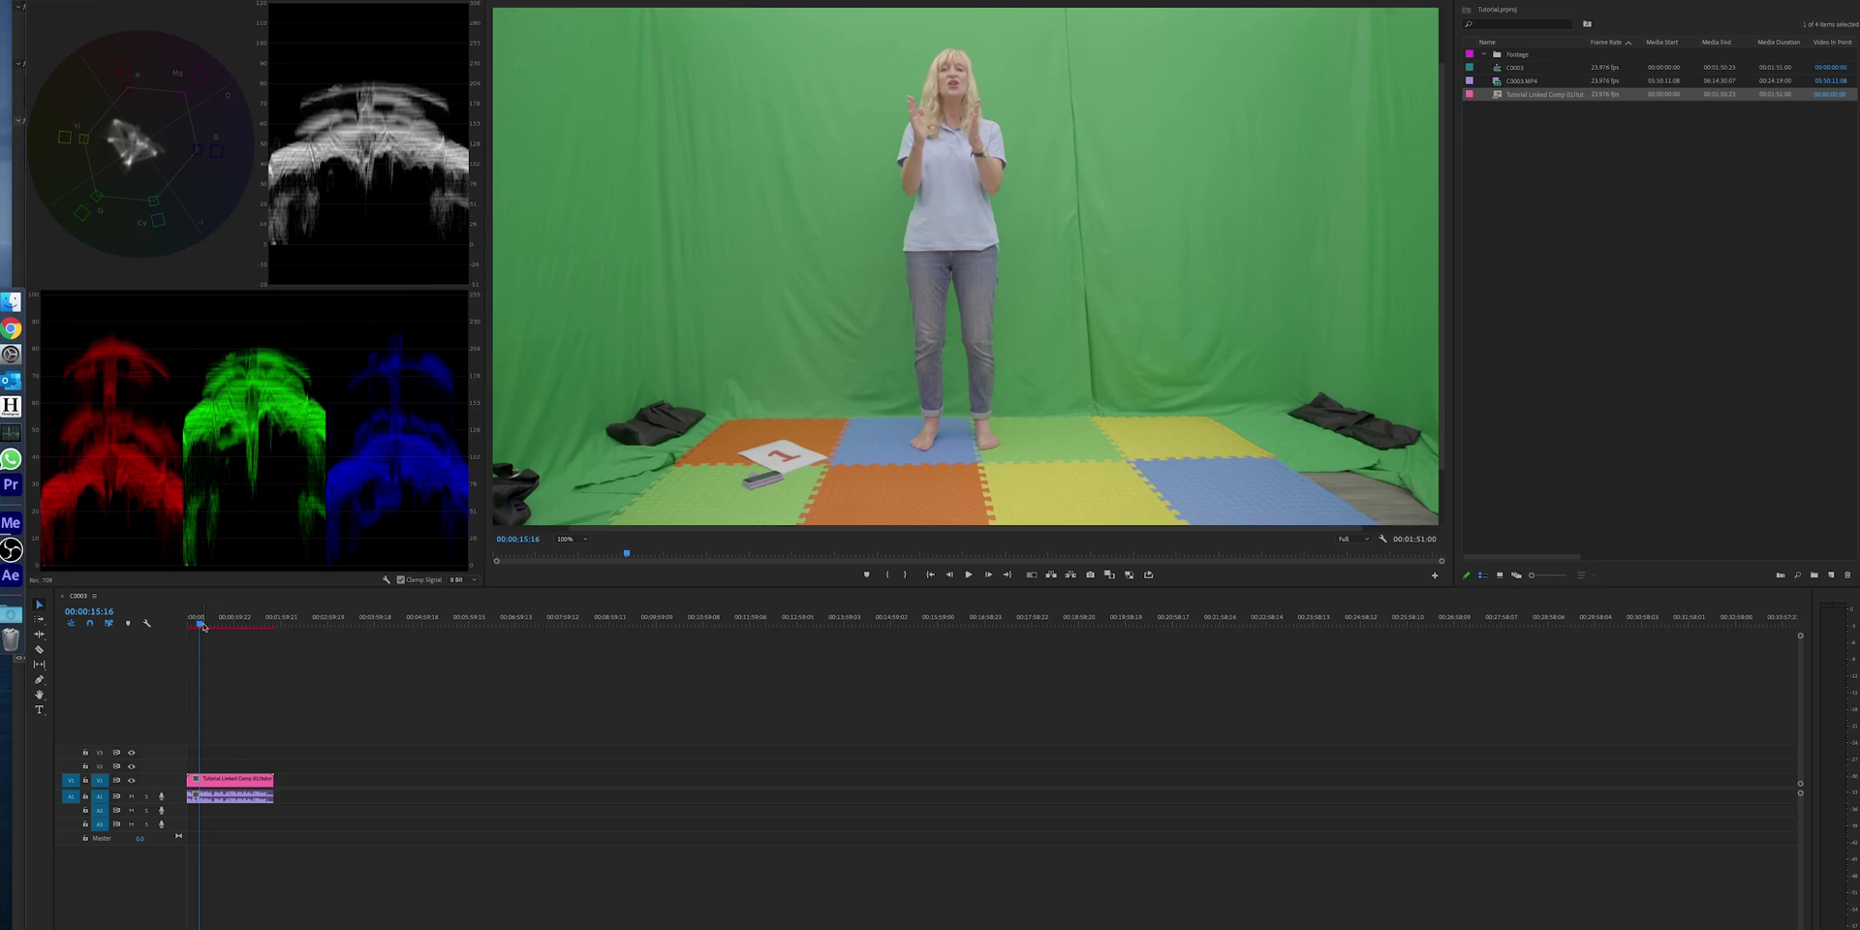
Step: Scrub the Premiere Pro sequence to view the linked comp's green-screen footage
mouse_move(204, 626)
mouse_down()
mouse_move(268, 635)
mouse_move(200, 630)
mouse_up()
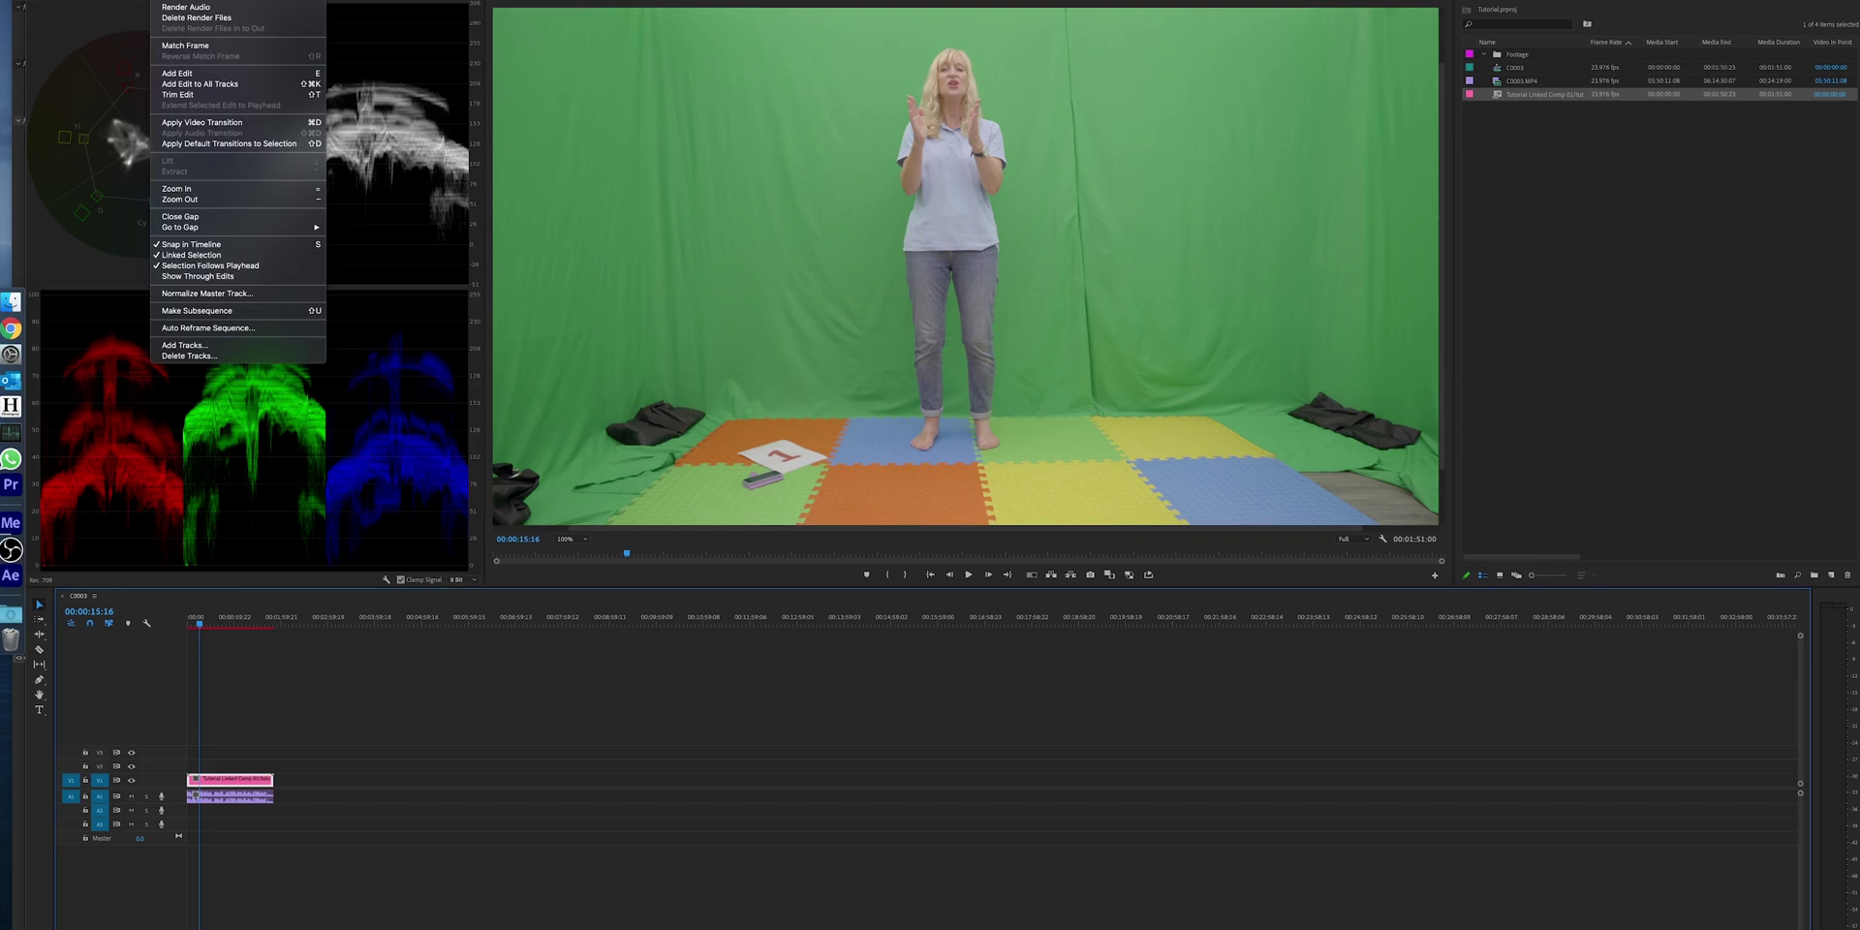
Step: Render video previews of the sequence with Render Effects In to Out
key(Return)
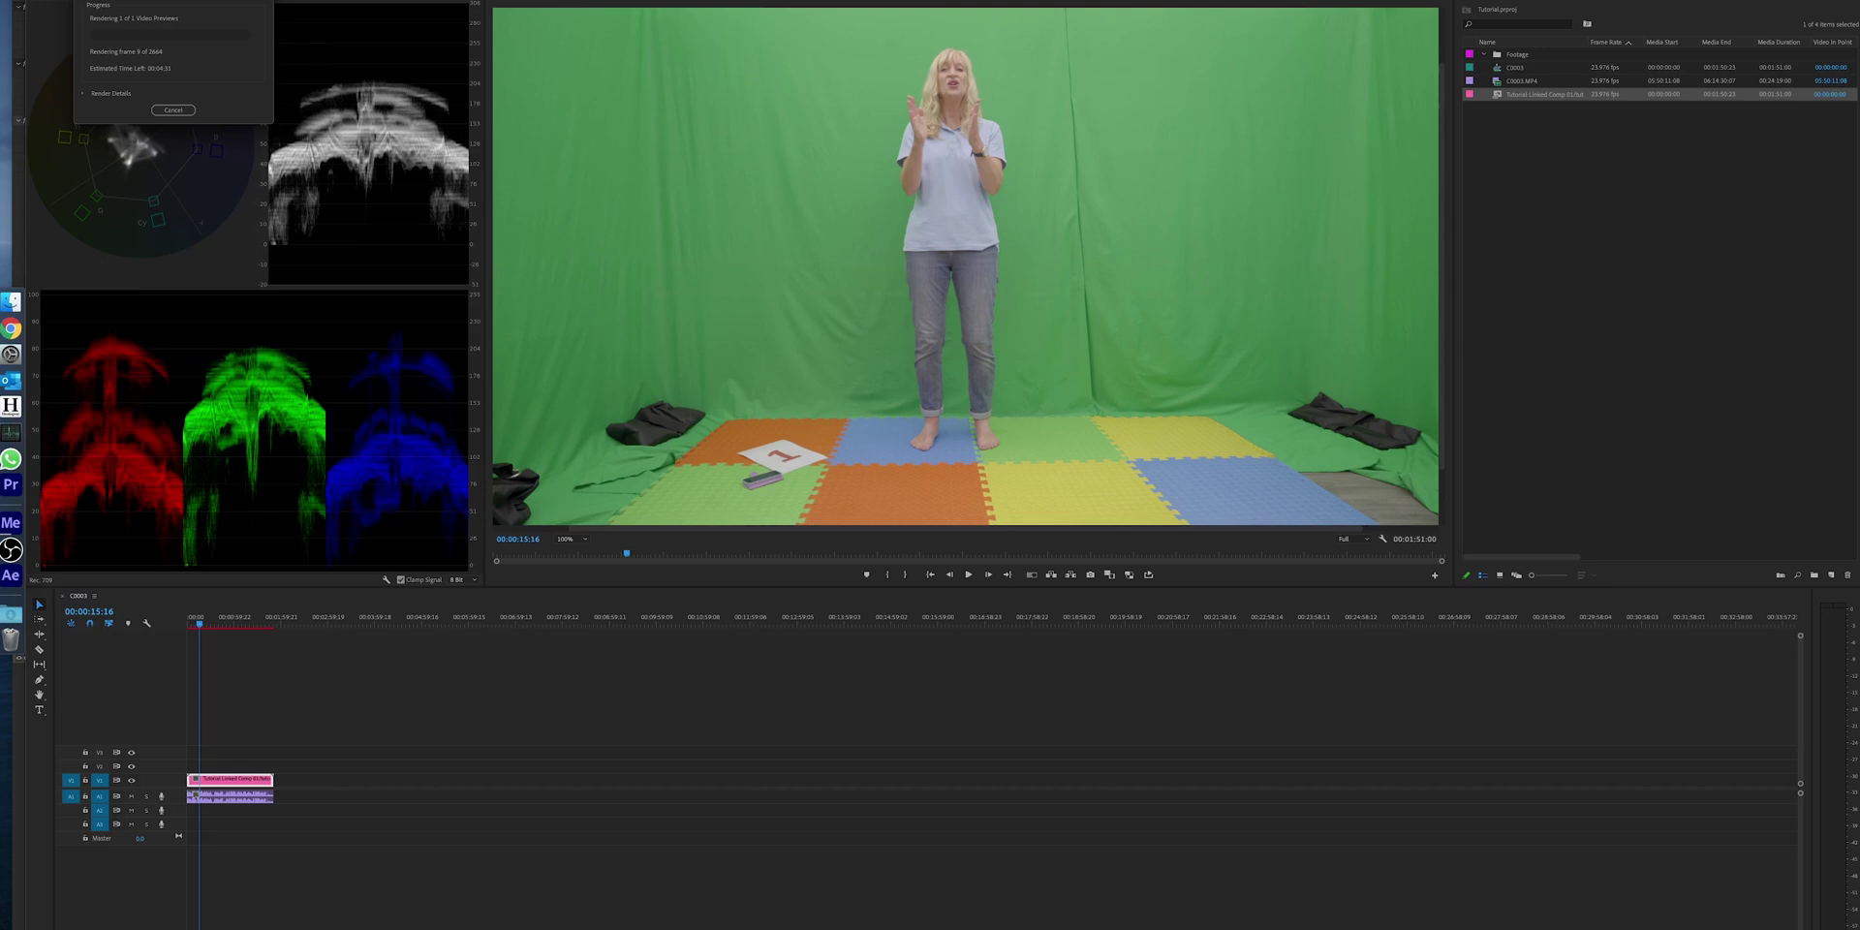